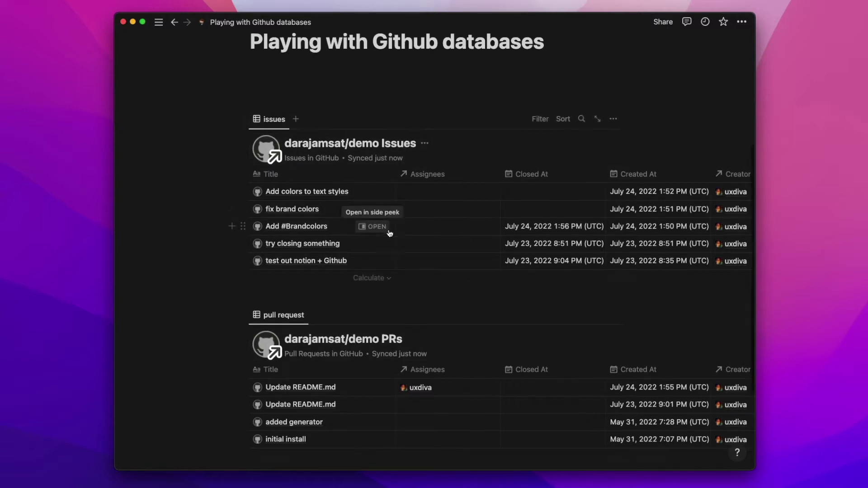
Paste the demo PRs GitHub link into a new block under the title as a database.
scroll(389, 233, "down", 3)
scroll(389, 233, "down", 2)
scroll(387, 232, "up", 5)
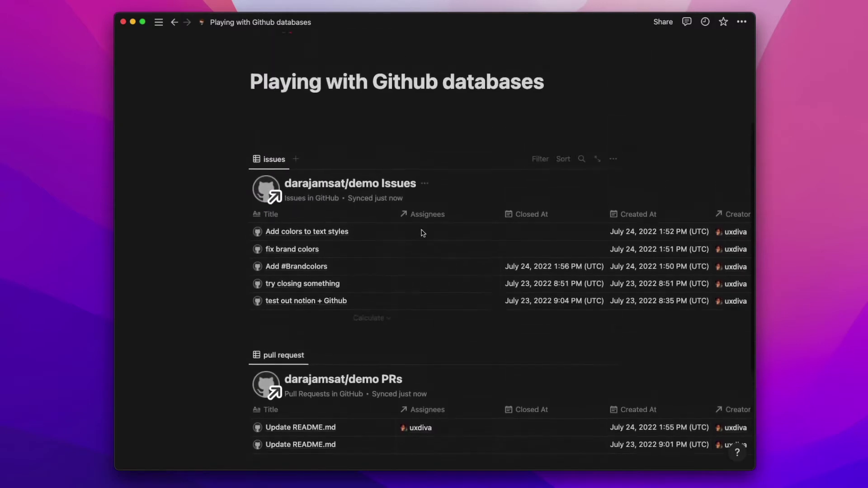
scroll(427, 233, "right", 3)
scroll(428, 232, "right", 10)
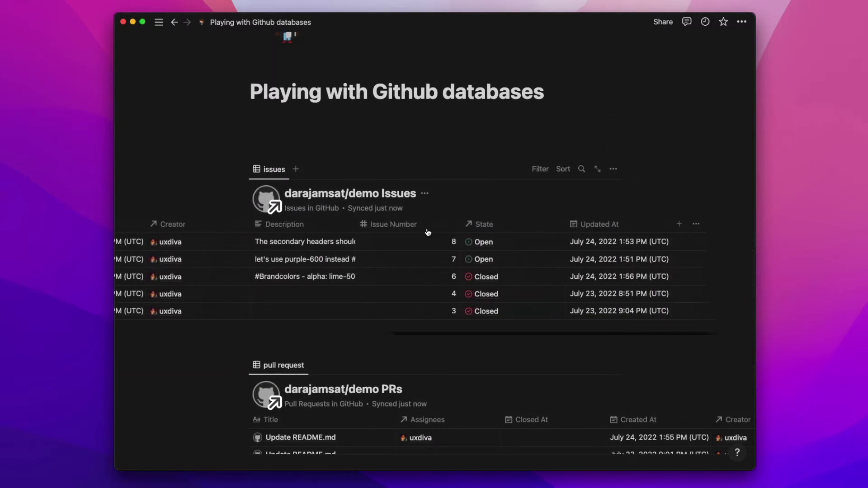
scroll(427, 232, "left", 10)
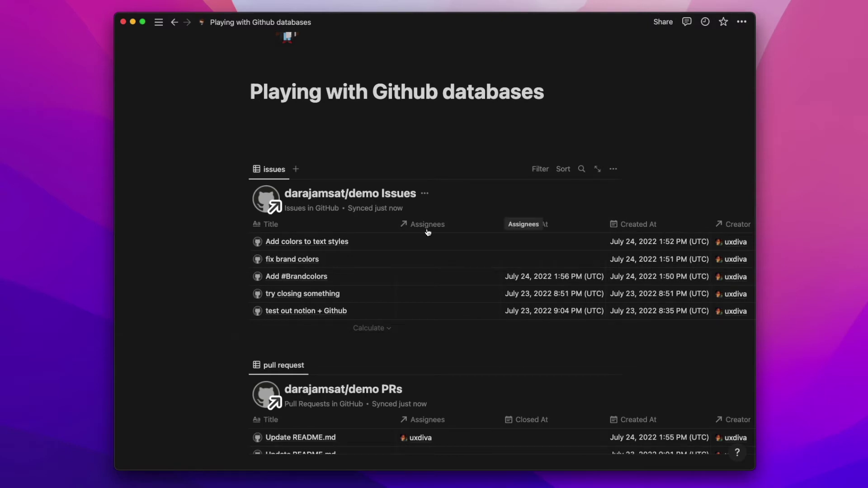
scroll(428, 232, "right", 5)
scroll(428, 232, "left", 5)
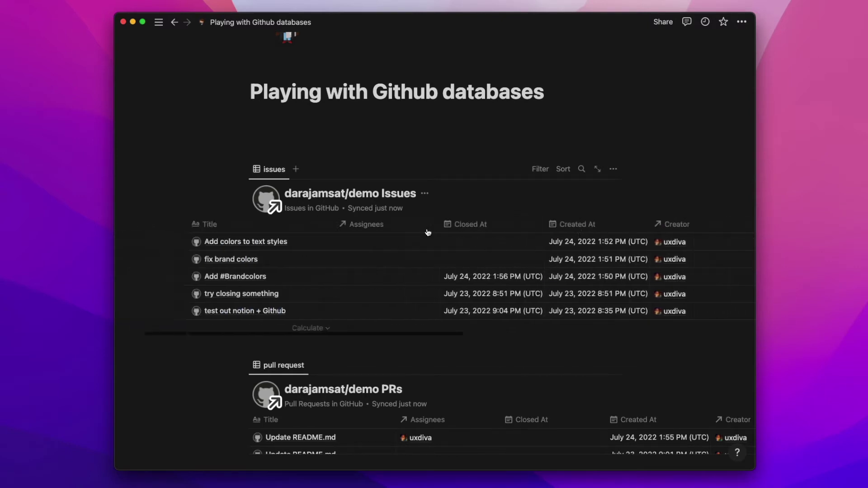
left_click(280, 133)
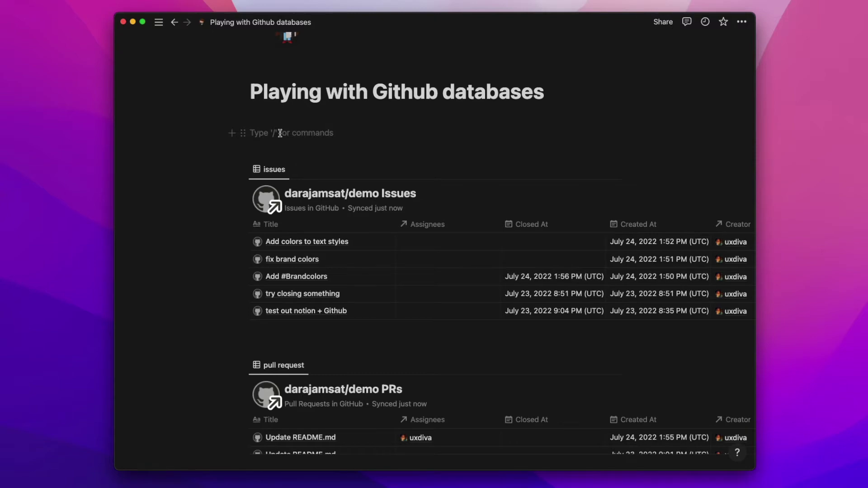
key("super+v")
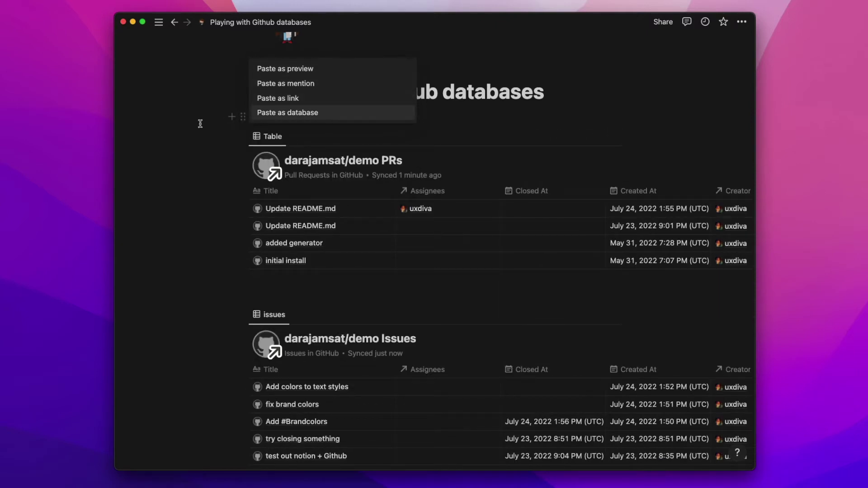
left_click(223, 131)
Move the pull requests table below the issues table.
left_click(244, 135)
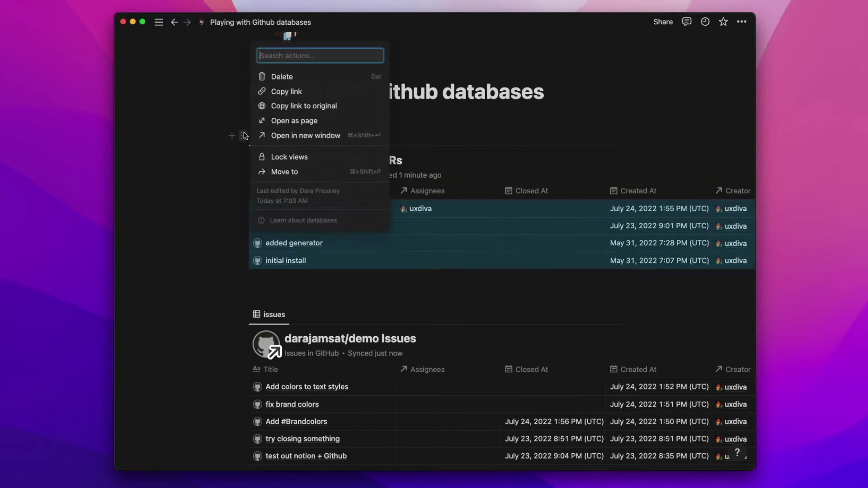
left_click_drag(243, 135, 402, 195)
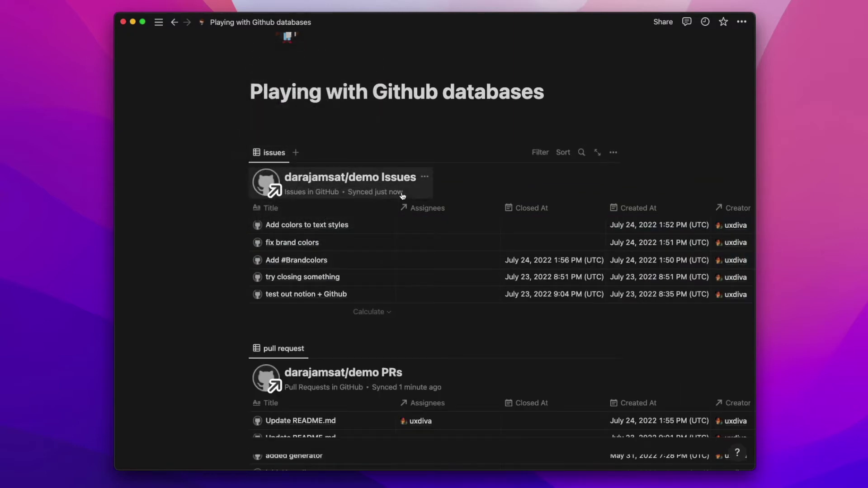
scroll(445, 214, "right", 5)
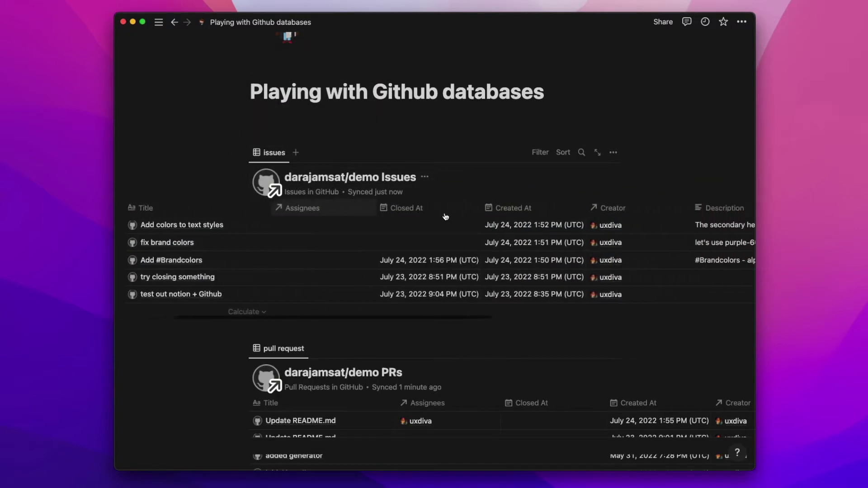
scroll(445, 216, "right", 2)
scroll(445, 216, "left", 6)
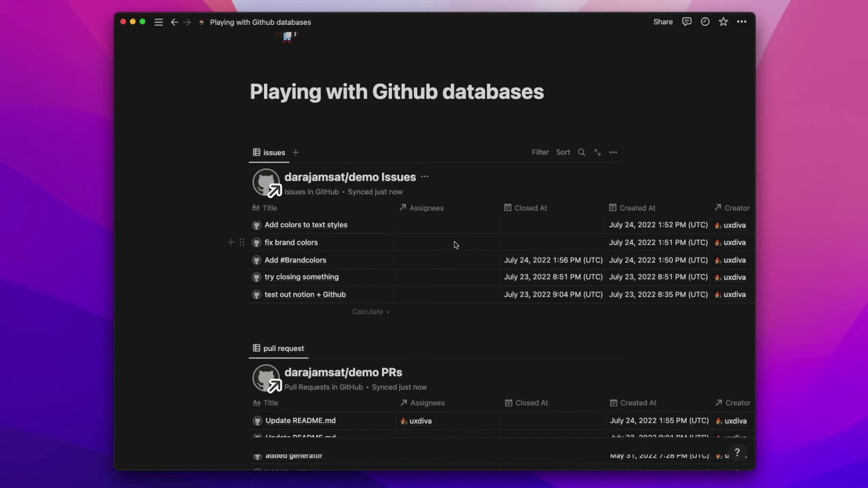
Add a new column named 'favorite' to the issues table.
scroll(456, 245, "right", 3)
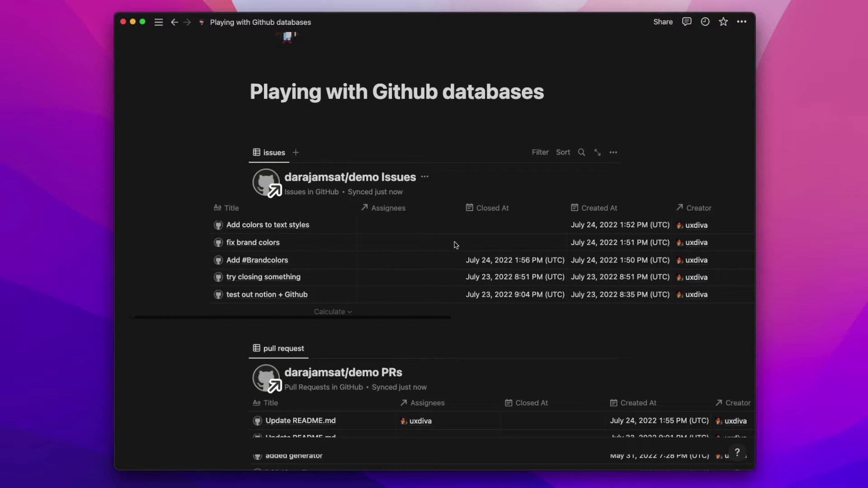
scroll(456, 245, "left", 3)
scroll(456, 245, "right", 10)
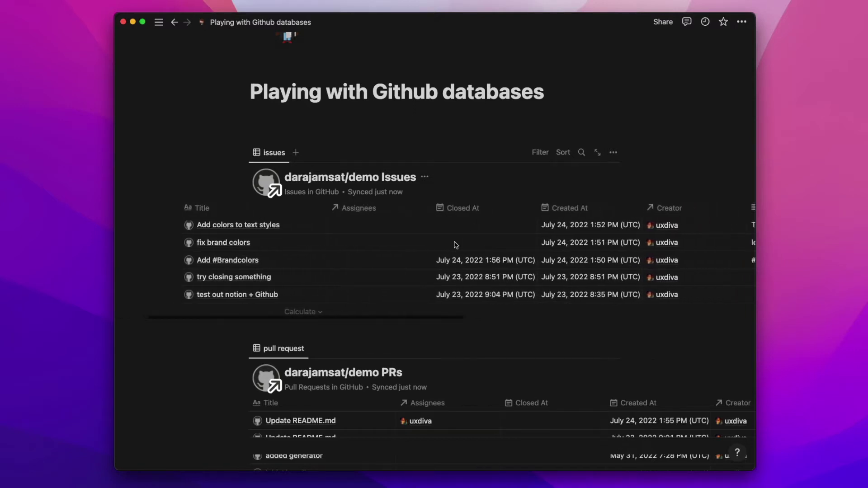
scroll(455, 245, "right", 5)
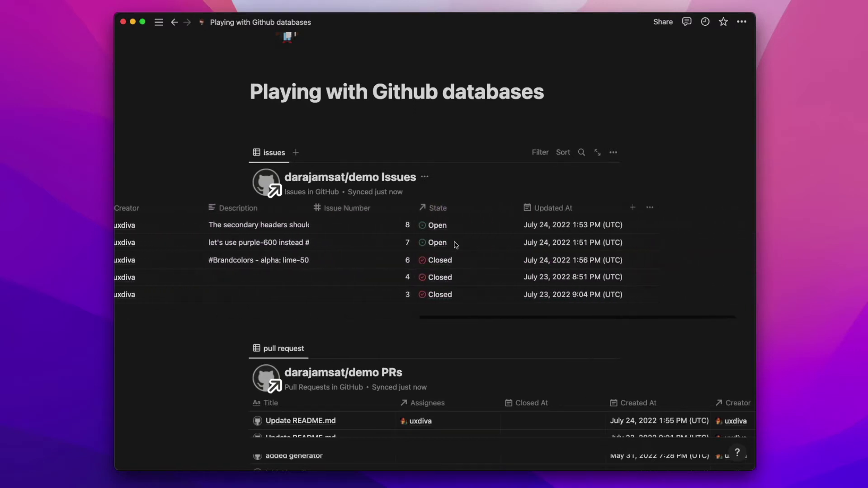
left_click(597, 210)
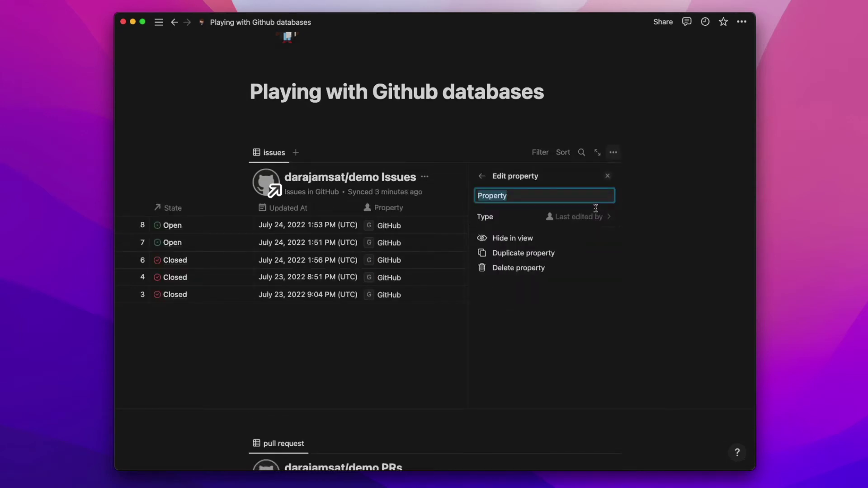
type("favorie")
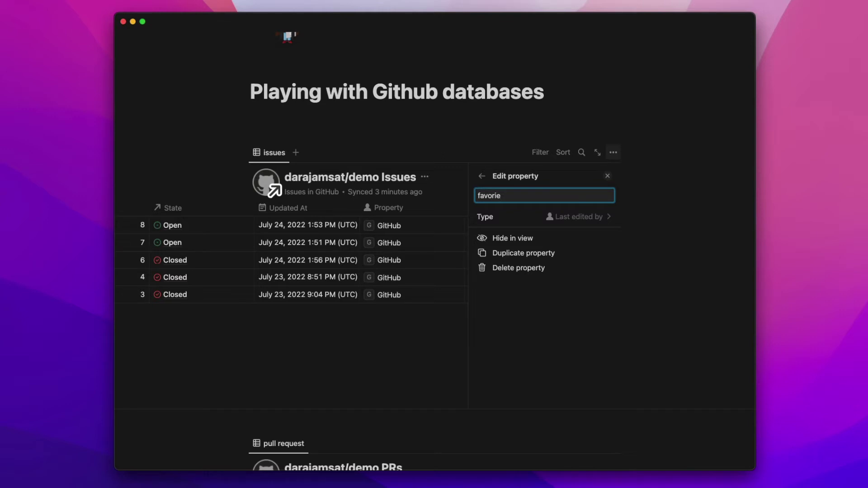
key("BackSpace")
type("te")
Keep the favorite column's current property type and add a second 'Property' column.
left_click(596, 218)
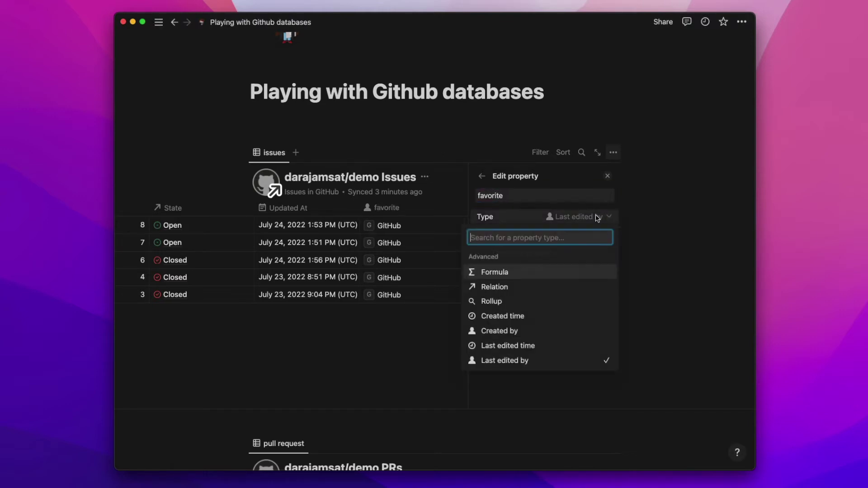
left_click(523, 360)
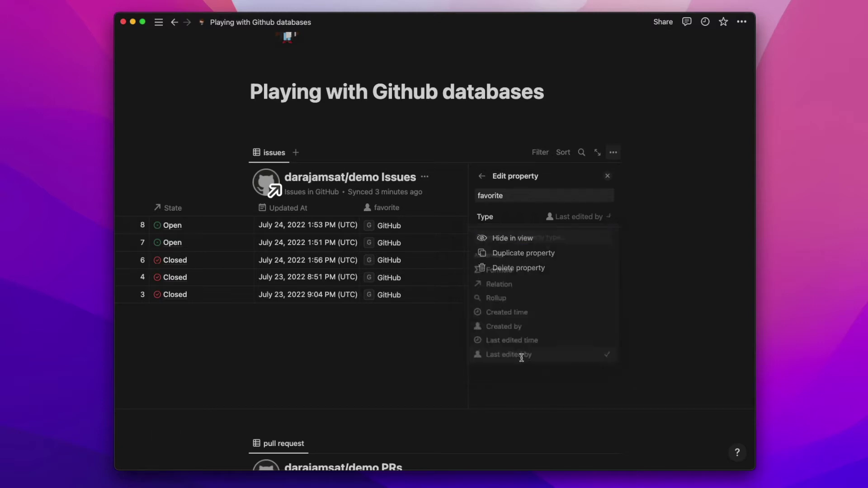
left_click(459, 339)
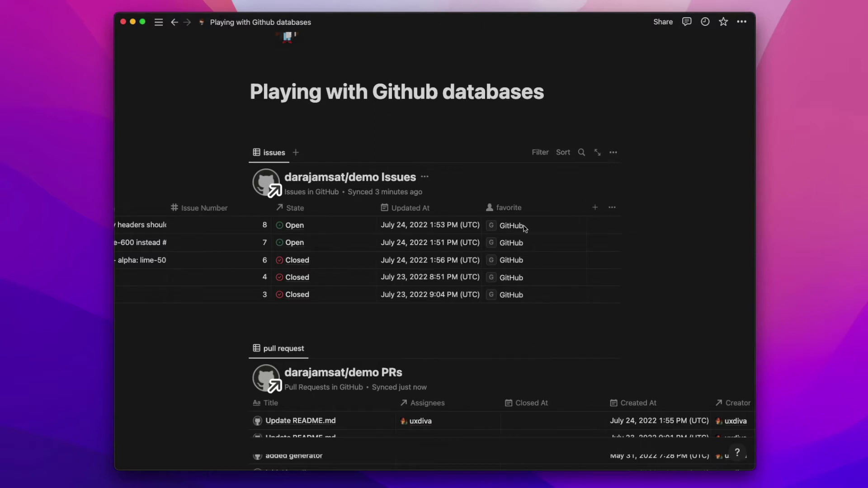
left_click(595, 207)
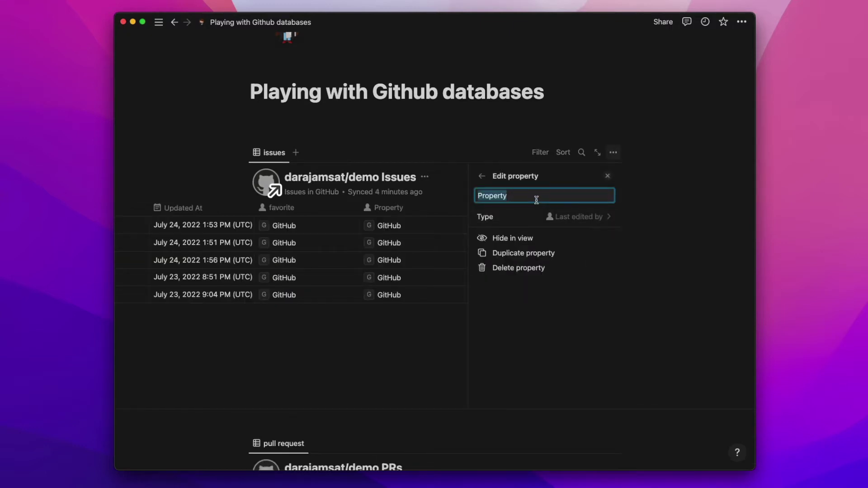
Insert an inline database with /data under the page title and title it 'roadmap'.
left_click(559, 131)
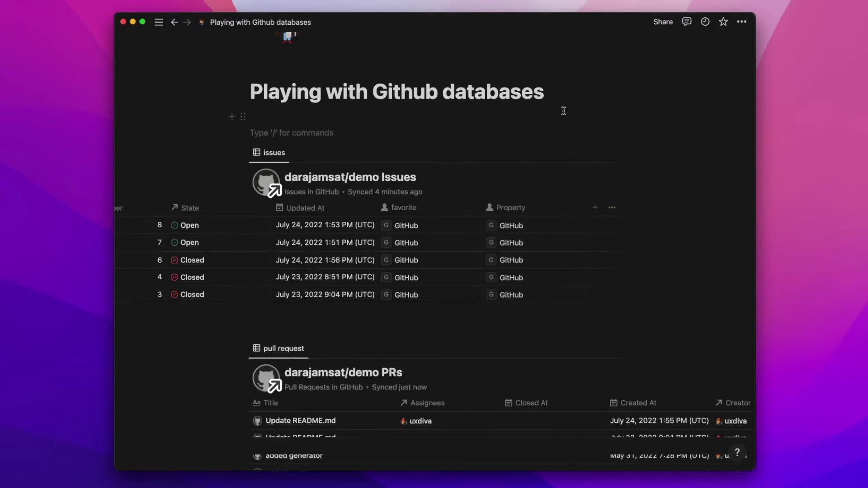
type("/ta")
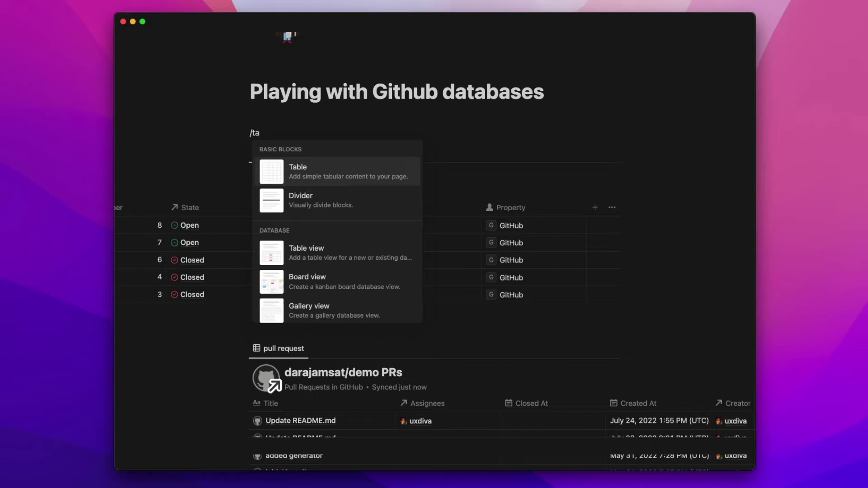
key("BackSpace")
key("BackSpace")
type("data")
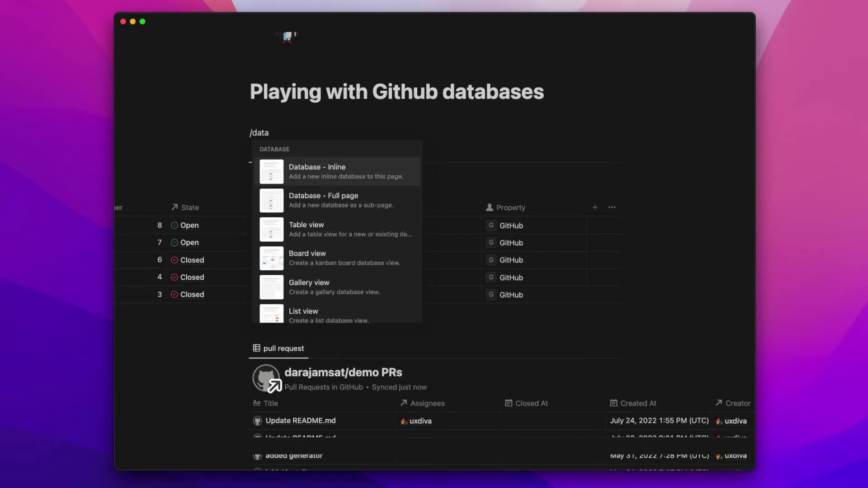
key("Return")
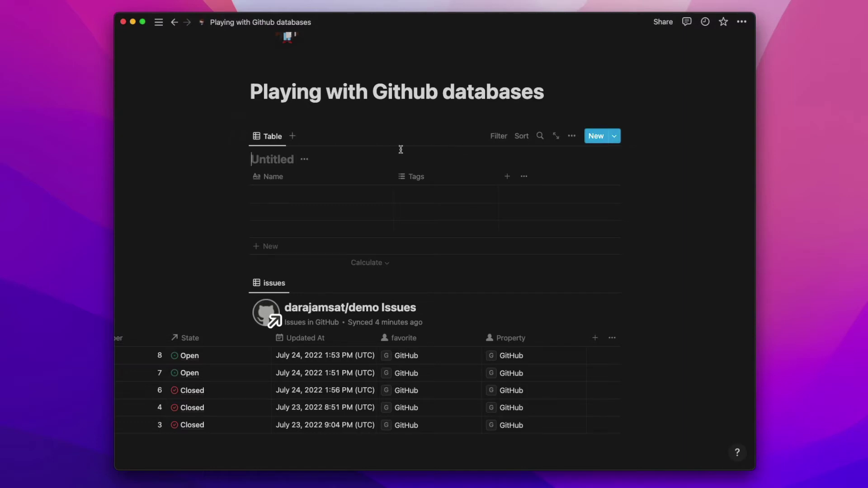
type("roadmap")
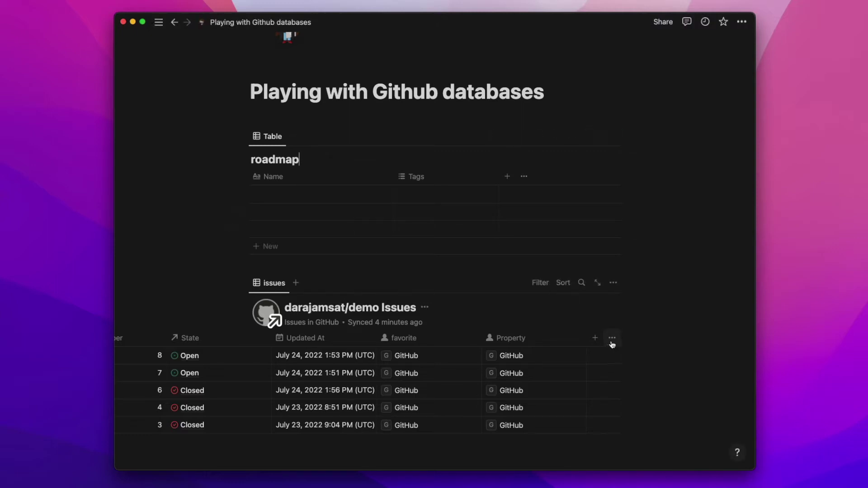
Add a 'roadmap' column to the issues table as a Relation property.
left_click(596, 339)
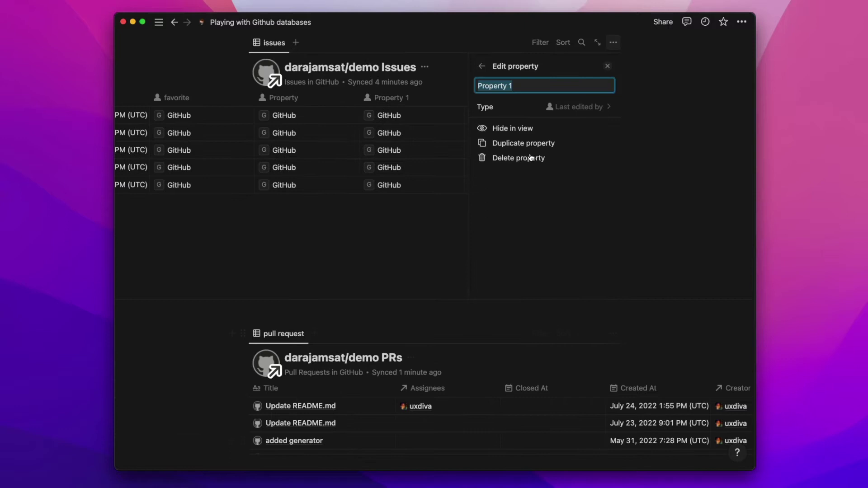
type("road")
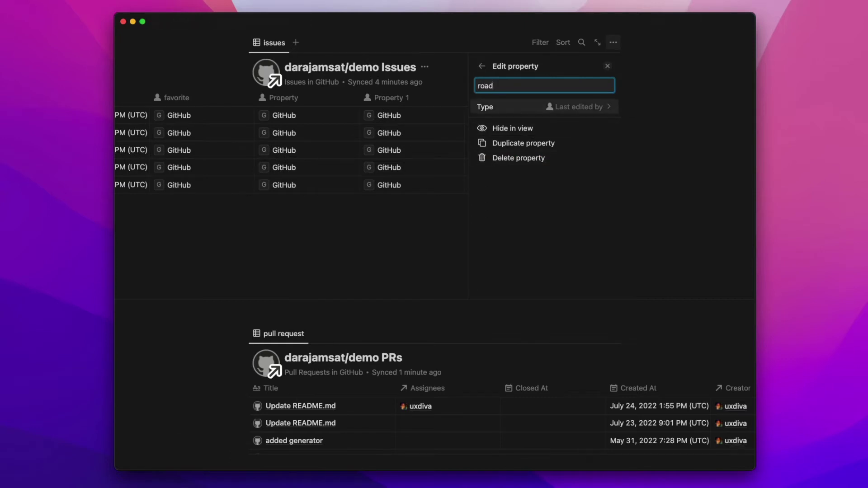
type("map")
left_click(573, 108)
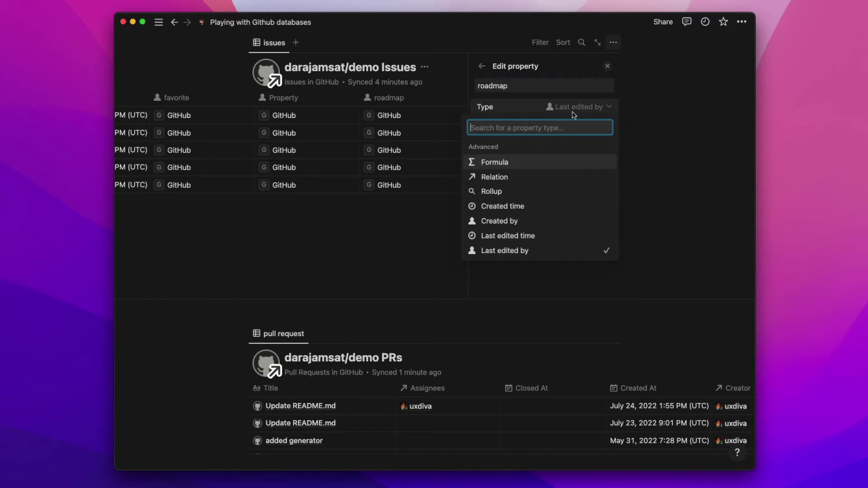
left_click(521, 176)
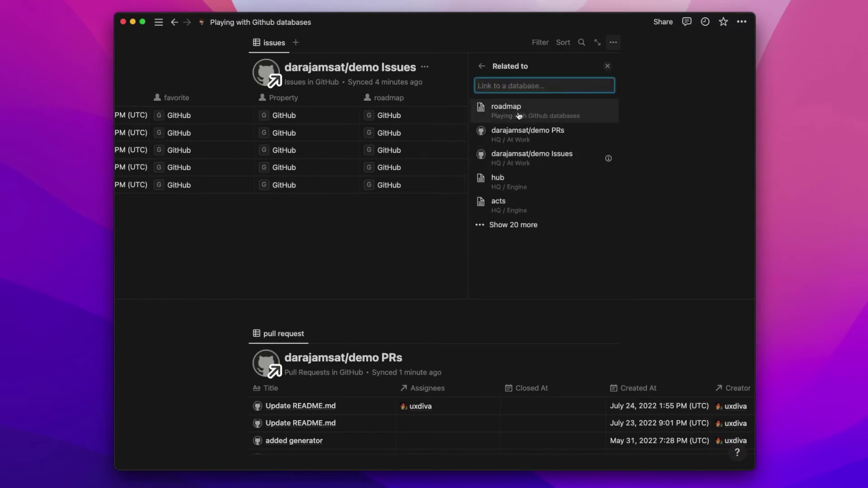
Relate it to the roadmap database with automatic relating and Show on roadmap enabled.
left_click(520, 111)
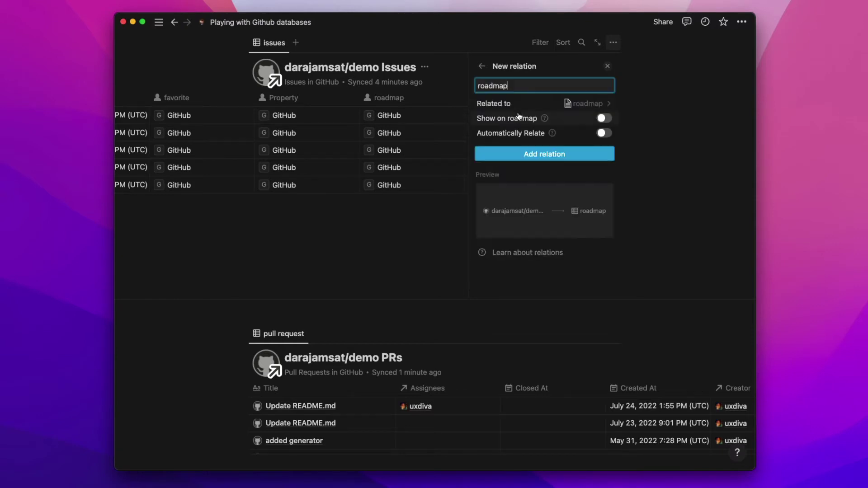
left_click(604, 133)
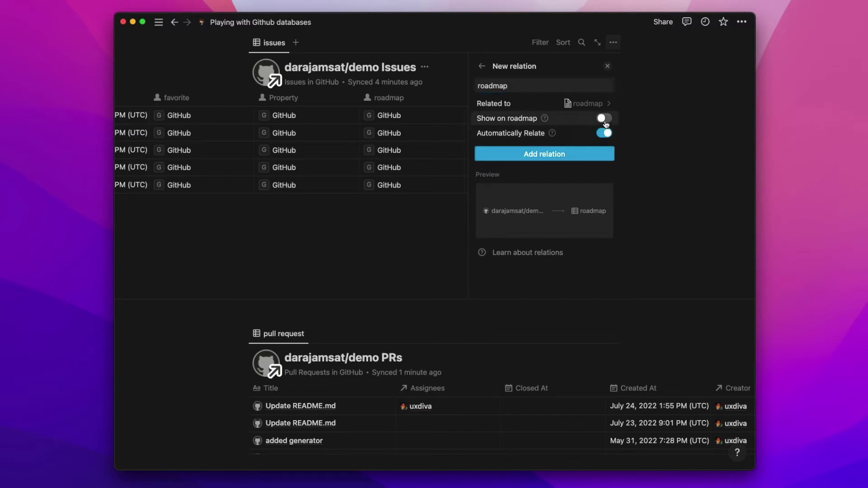
left_click(604, 119)
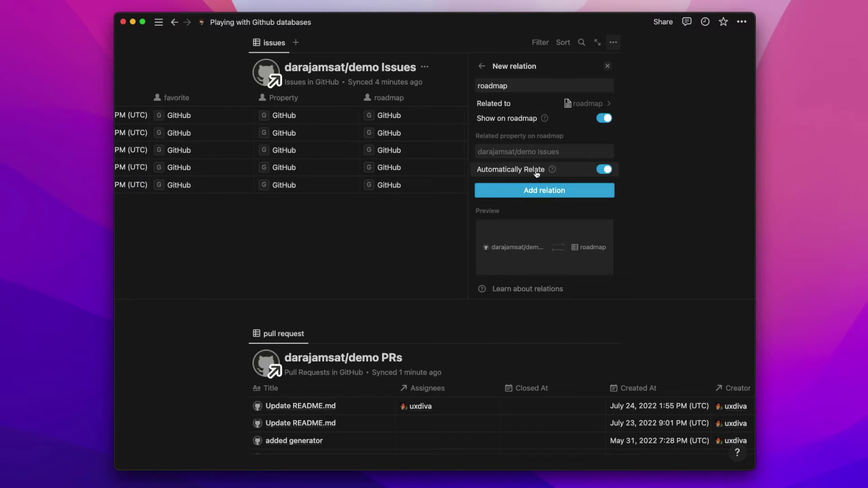
mouse_move(553, 174)
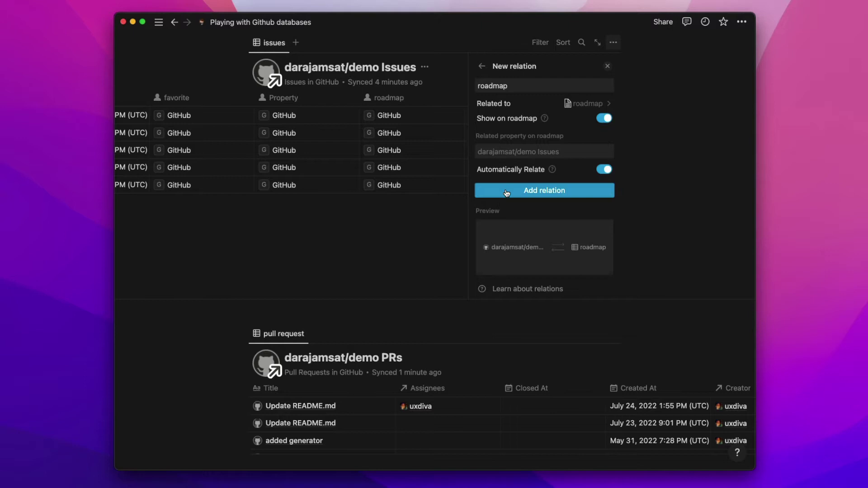
left_click(516, 191)
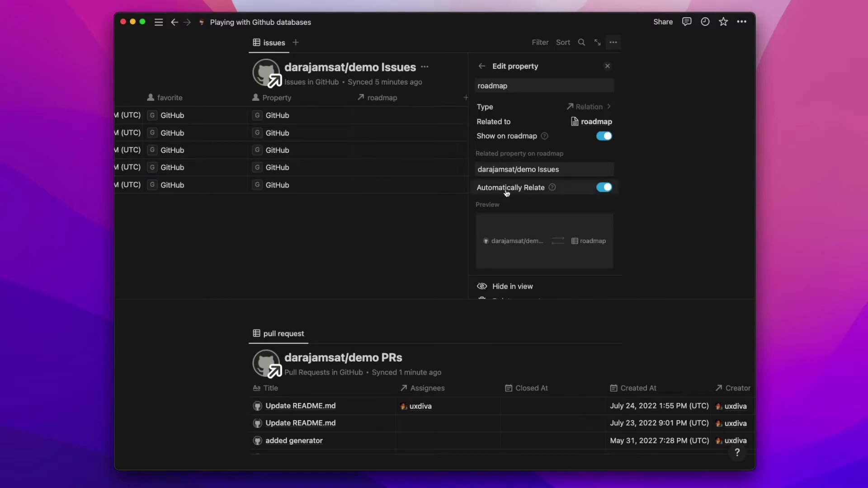
scroll(507, 192, "down", 2)
scroll(506, 190, "up", 2)
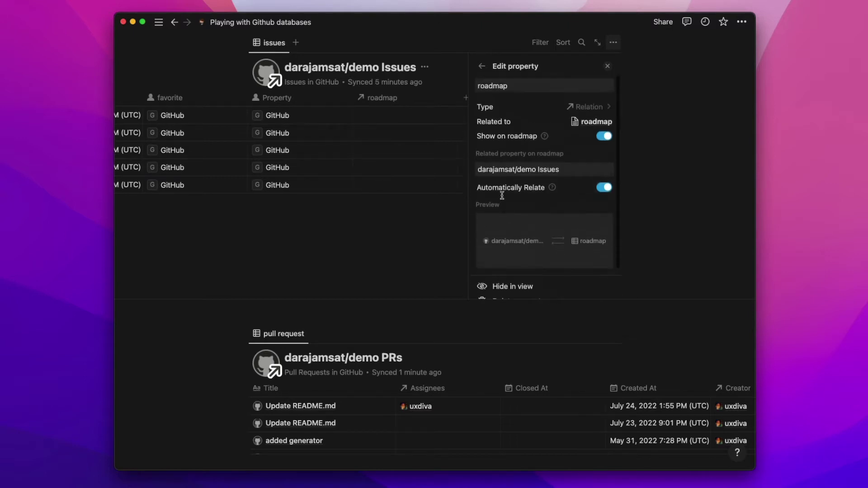
left_click(445, 229)
scroll(435, 164, "up", 5)
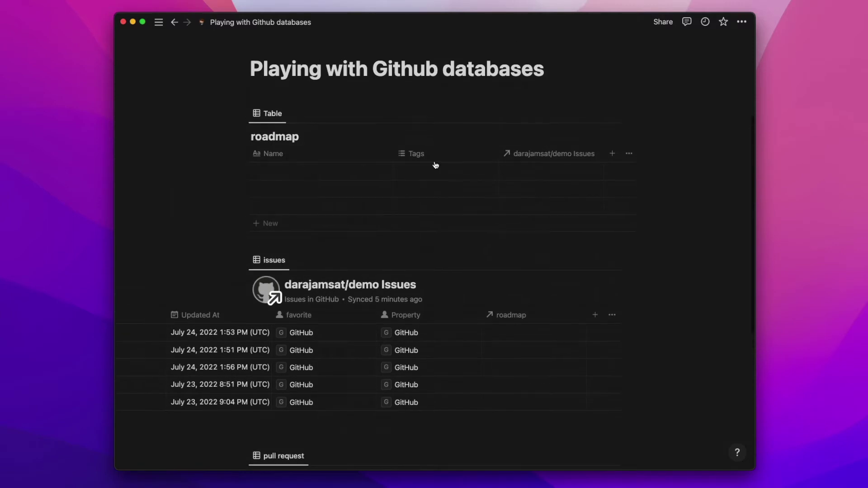
Name the first roadmap item 'Brand Colors'.
left_click(329, 172)
type("Brand Colors")
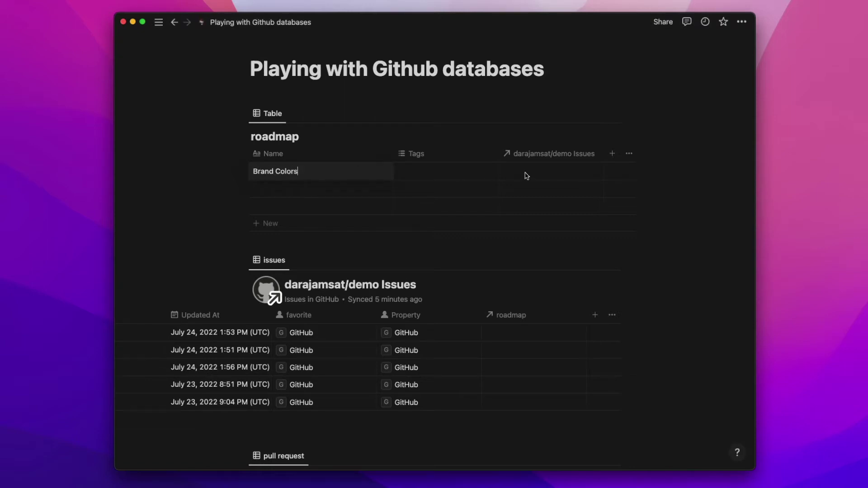
key("Escape")
Link issues #6 'Add #Brandcolors' and #3 'test out notion + Github' to Brand Colors.
left_click(527, 176)
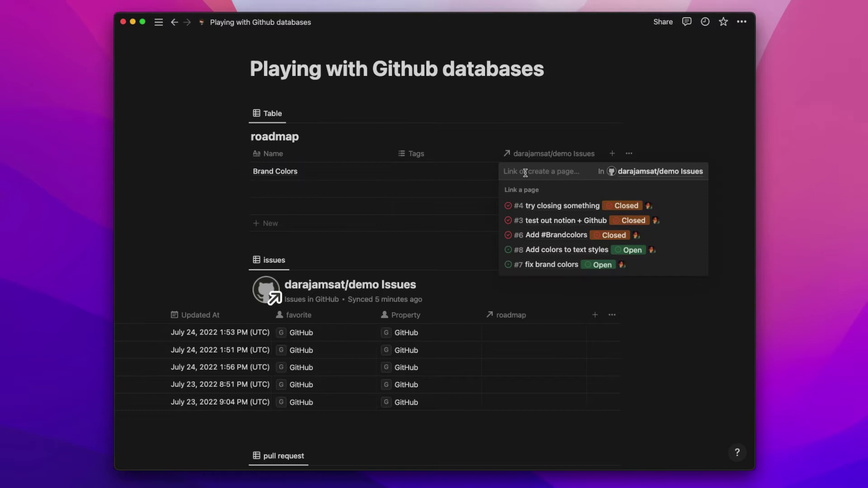
left_click(526, 235)
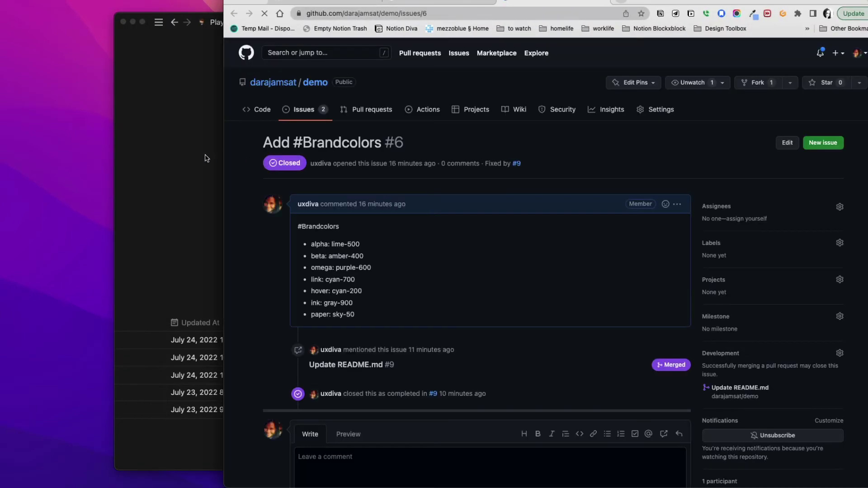
left_click(205, 158)
left_click(696, 253)
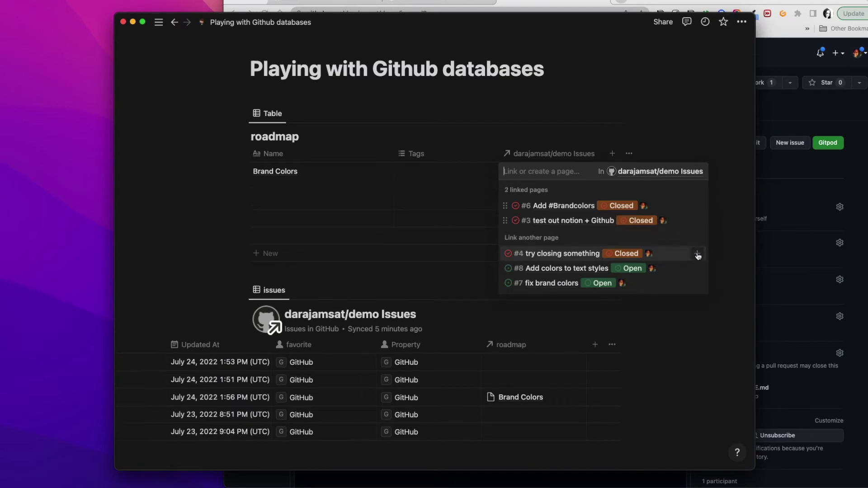
left_click(213, 225)
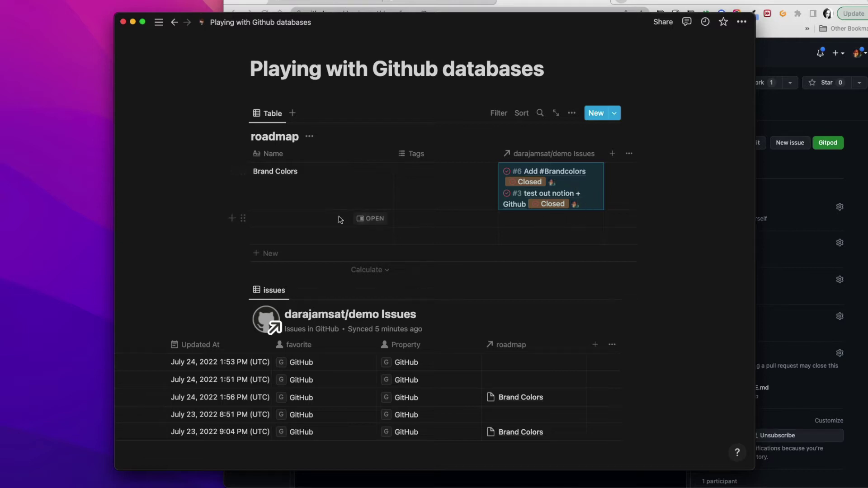
scroll(473, 424, "left", 10)
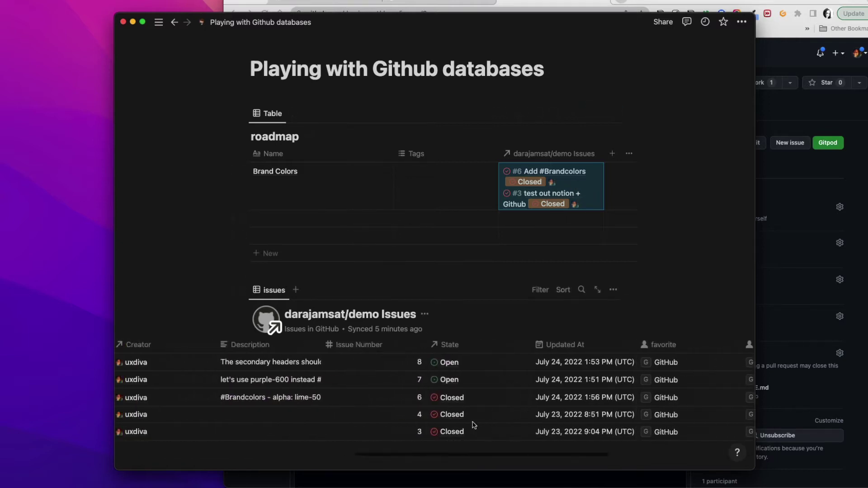
scroll(473, 424, "left", 10)
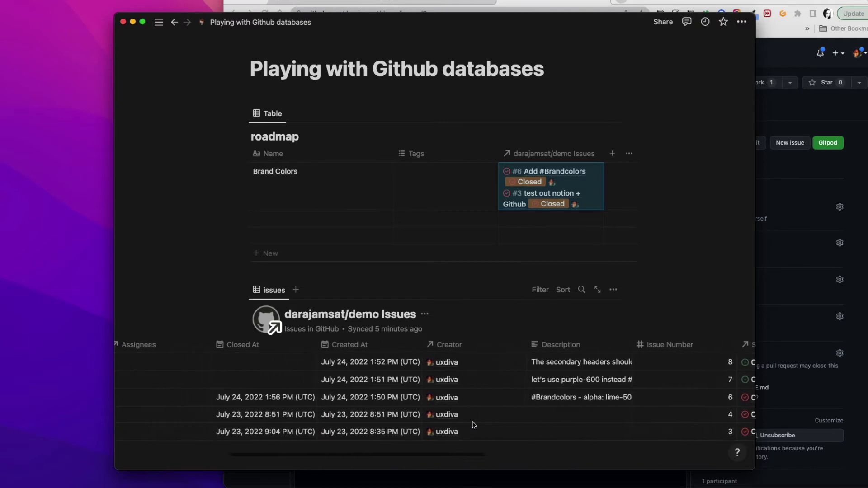
scroll(473, 425, "left", 5)
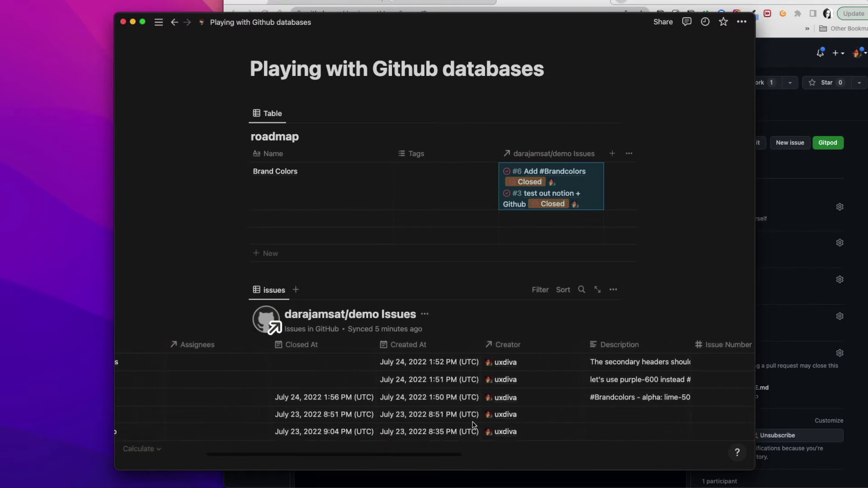
scroll(473, 425, "left", 5)
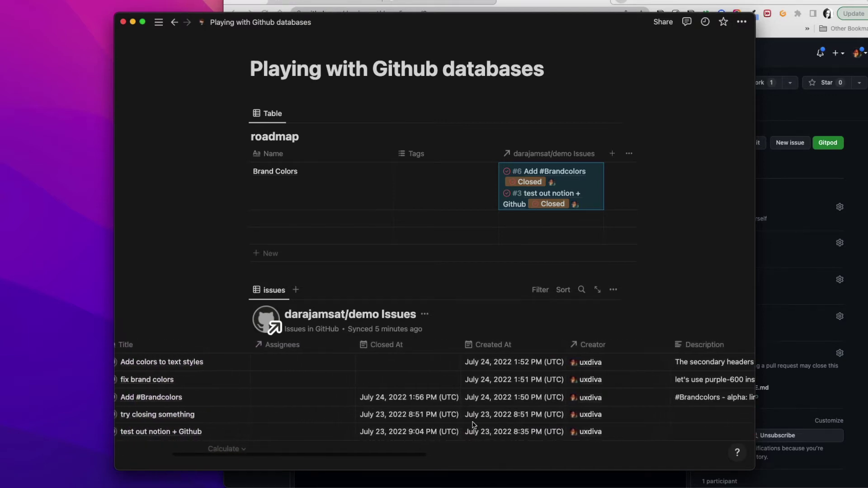
scroll(473, 425, "left", 5)
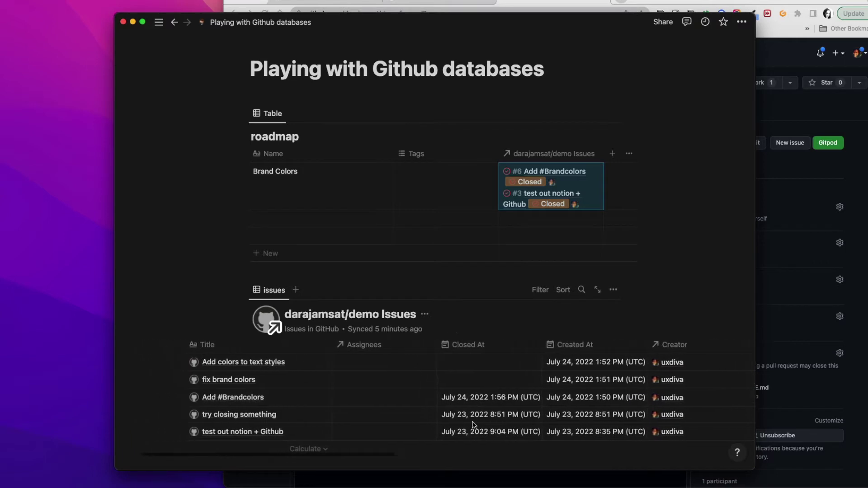
scroll(473, 425, "left", 2)
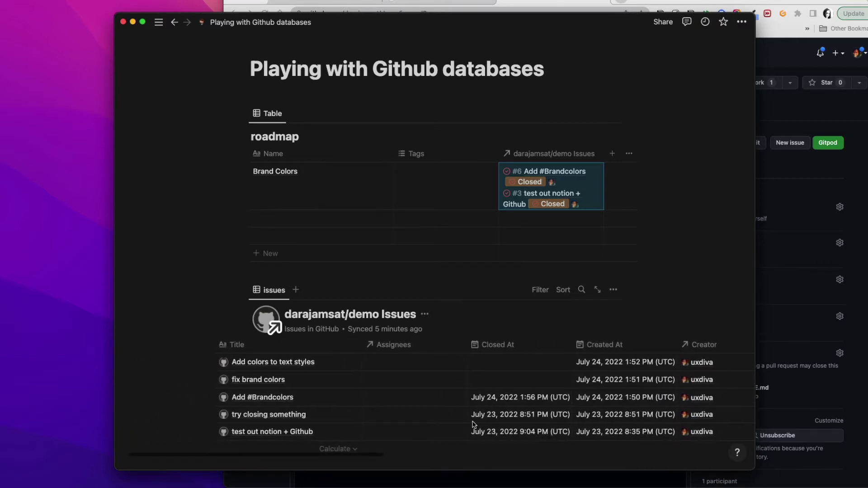
Unlink issues #3 and #6 from Brand Colors, then re-link only issue #6 'Add #Brandcolors'.
left_click(599, 208)
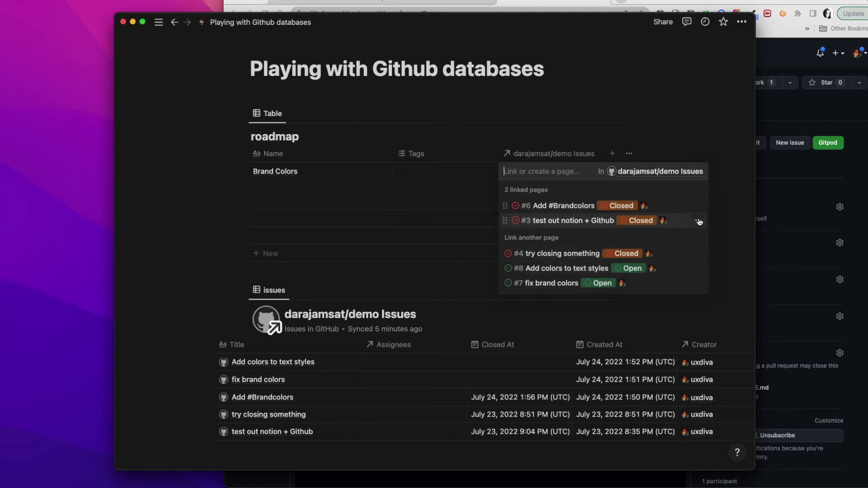
left_click(697, 220)
left_click(699, 206)
left_click(214, 202)
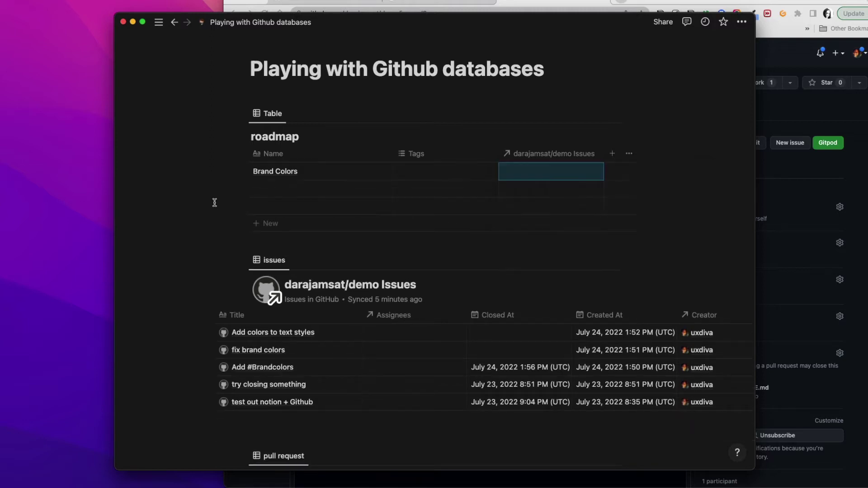
left_click(551, 173)
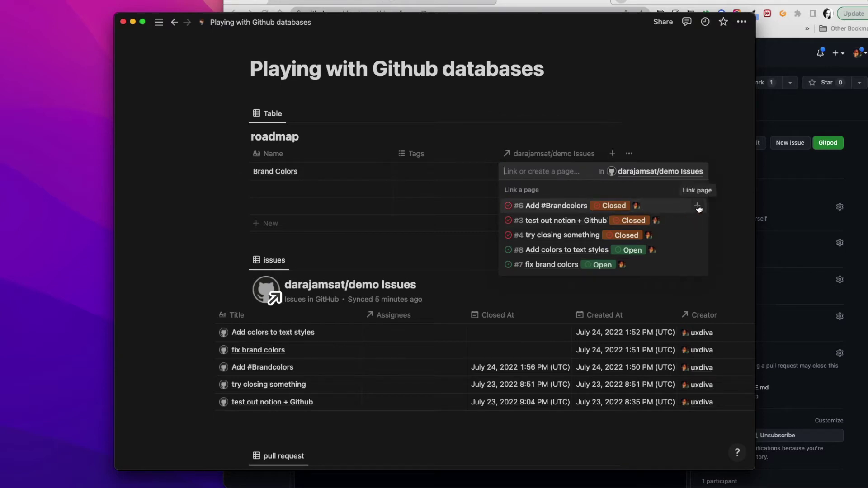
left_click(697, 206)
left_click(210, 189)
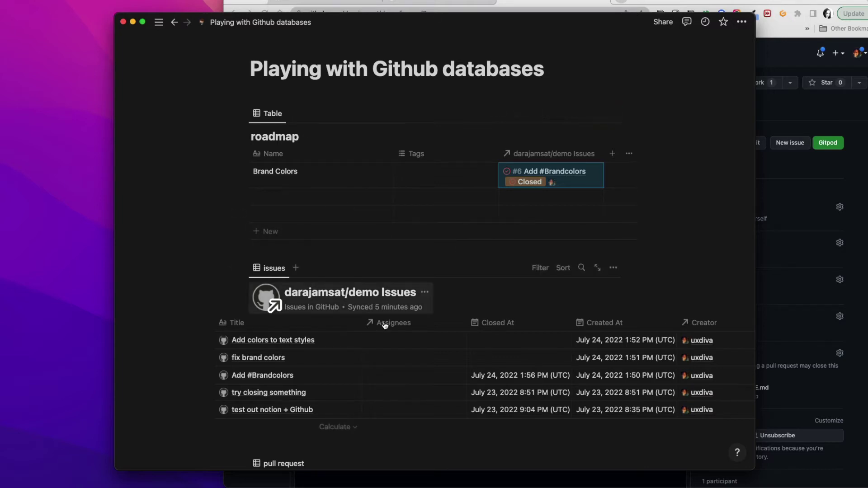
Copy a link to the GitHub issues database from its block actions menu.
scroll(413, 345, "right", 5)
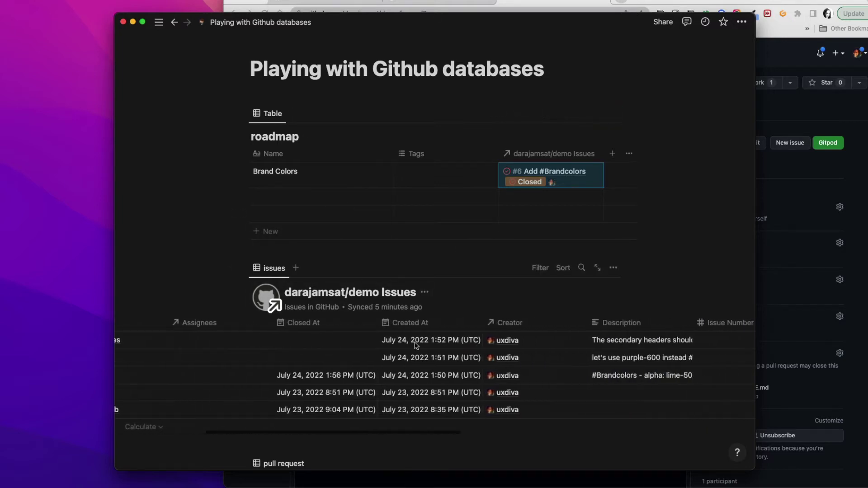
scroll(416, 346, "right", 3)
scroll(414, 343, "left", 9)
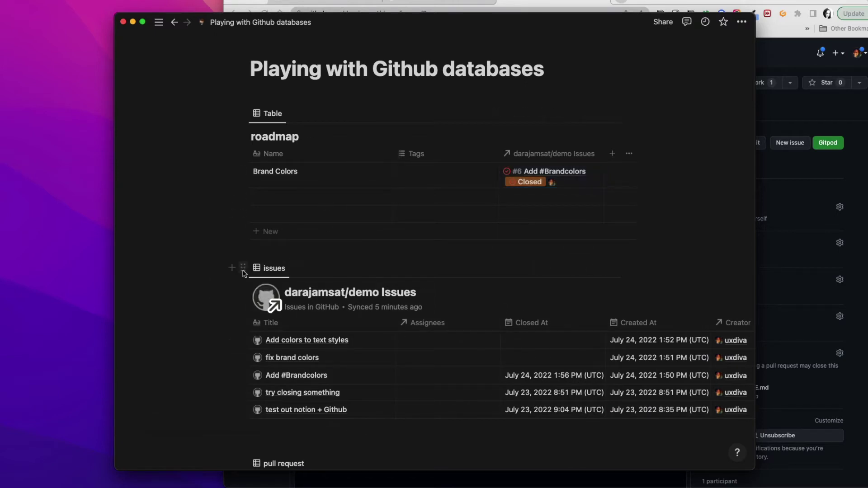
left_click(243, 267)
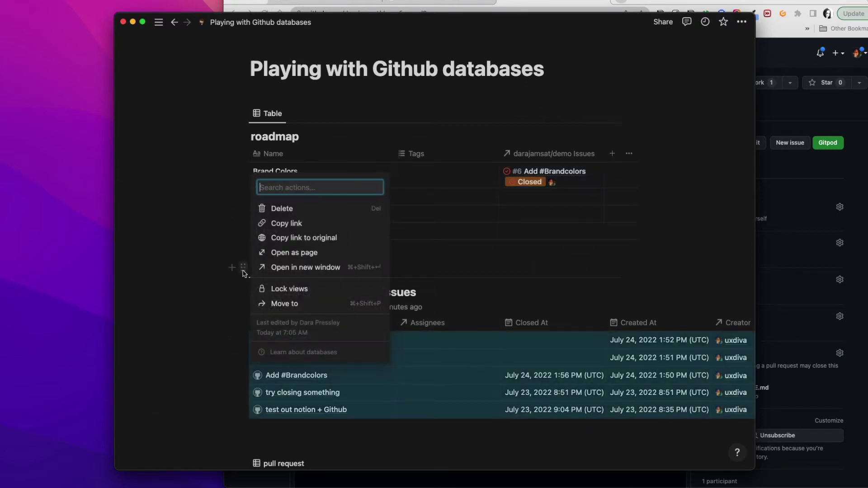
left_click(274, 224)
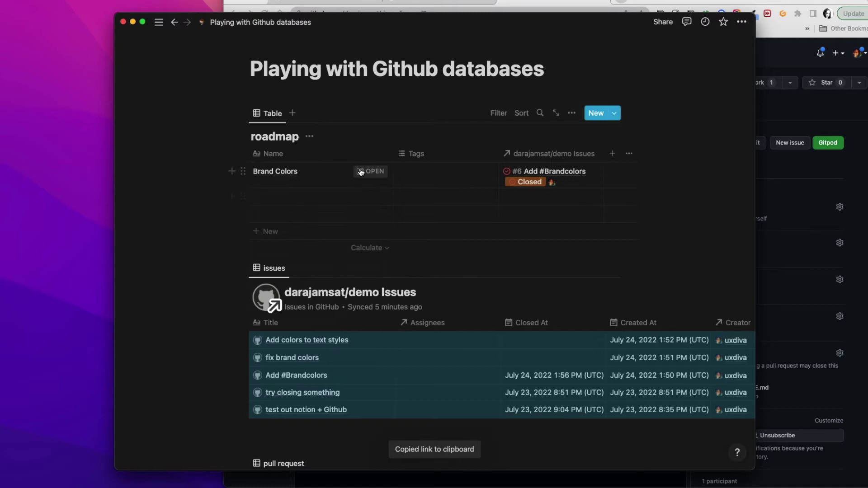
Open Brand Colors in side peek and paste the issues link as a copy of the existing issues view.
left_click(364, 174)
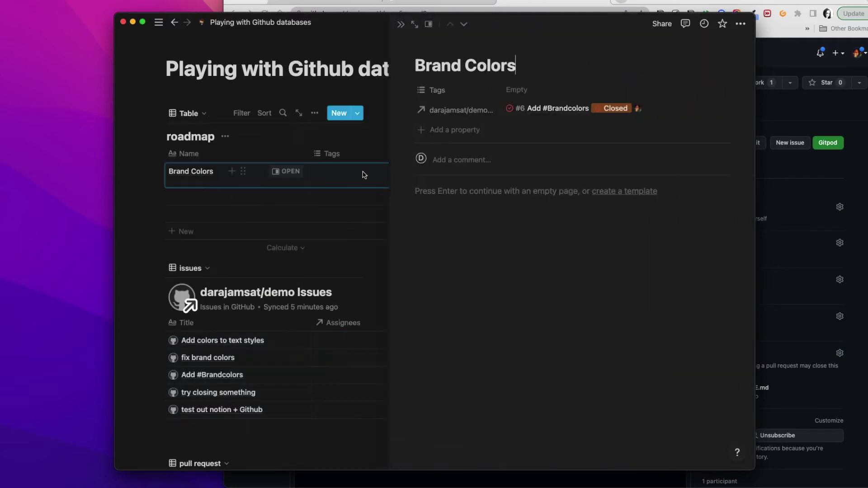
key("Return")
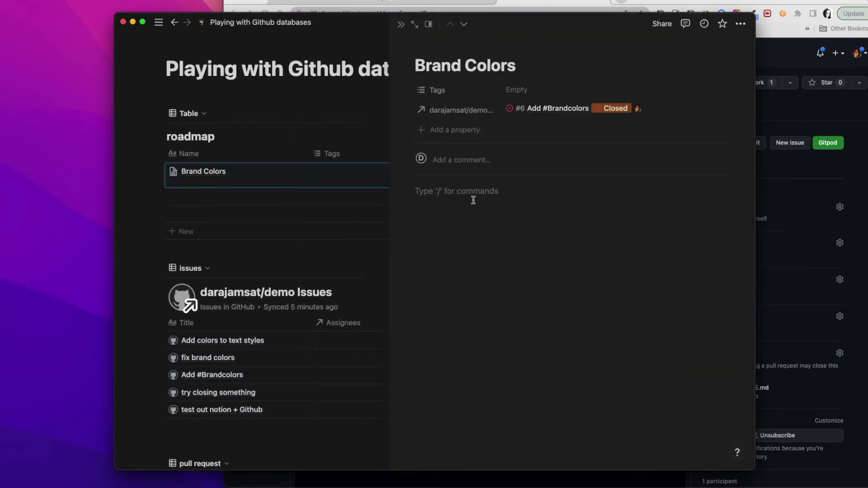
key("super+v")
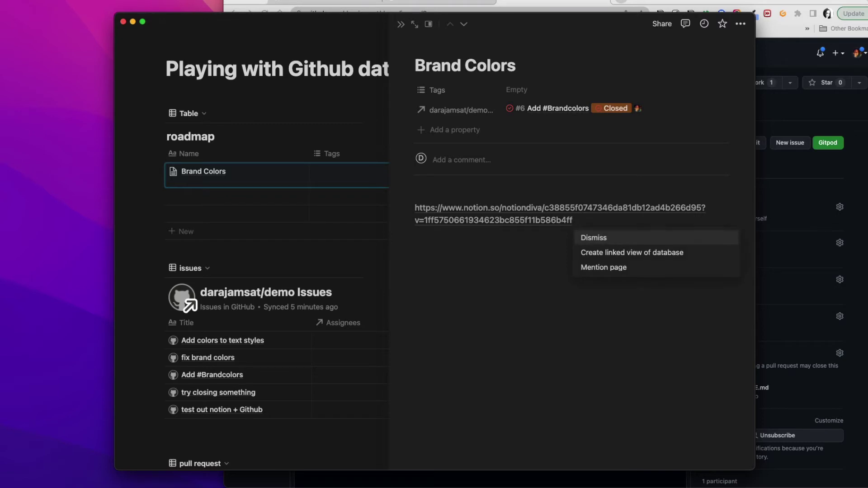
left_click(593, 254)
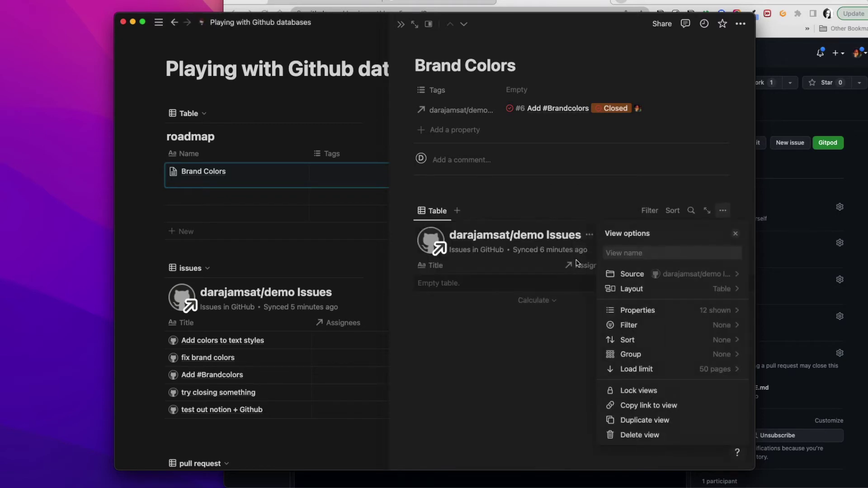
left_click(603, 198)
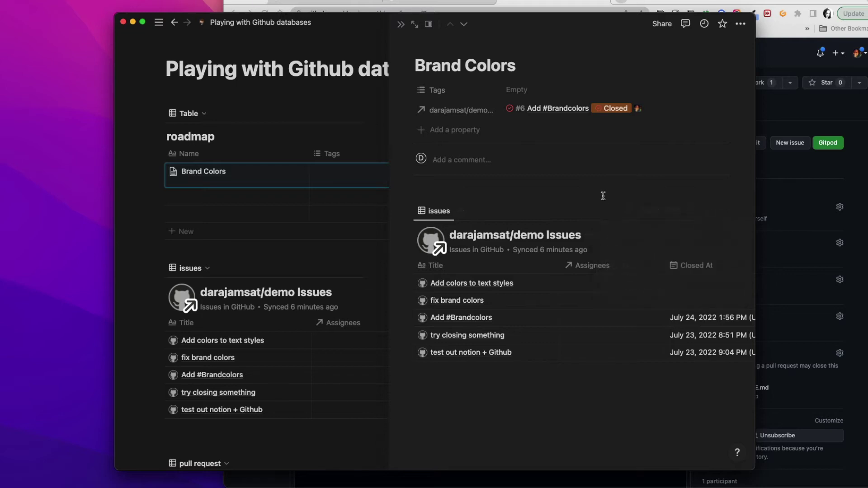
scroll(651, 289, "right", 5)
scroll(660, 294, "right", 10)
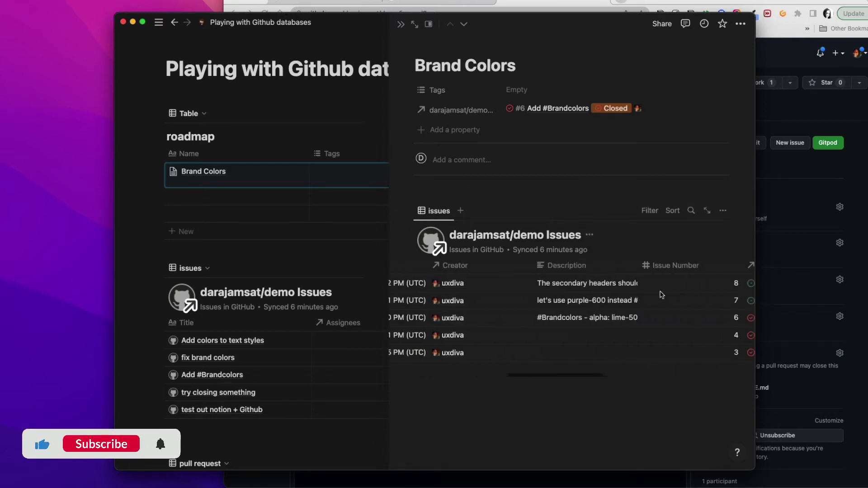
scroll(660, 294, "left", 3)
scroll(661, 294, "left", 10)
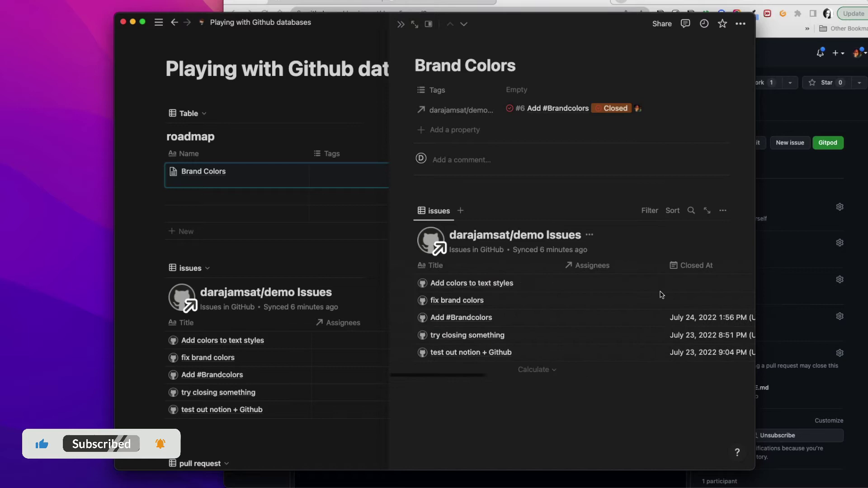
Filter the Brand Colors issues view to Description contains '#brandcolors'.
left_click(654, 215)
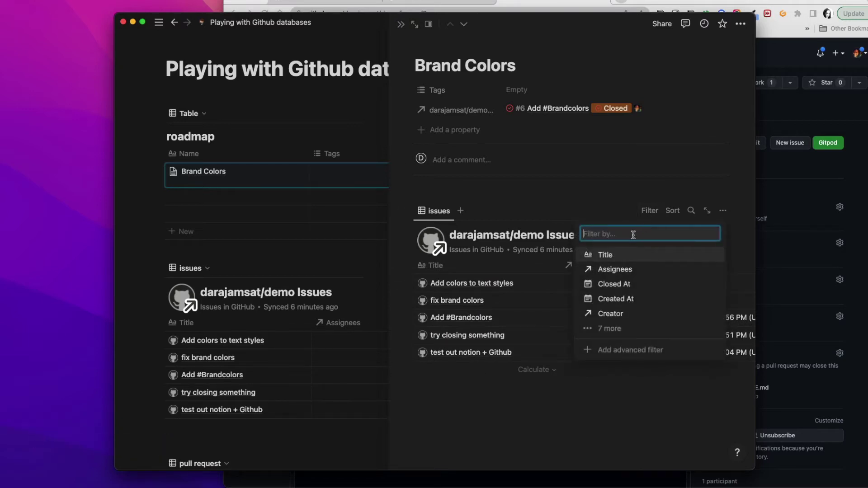
left_click(634, 328)
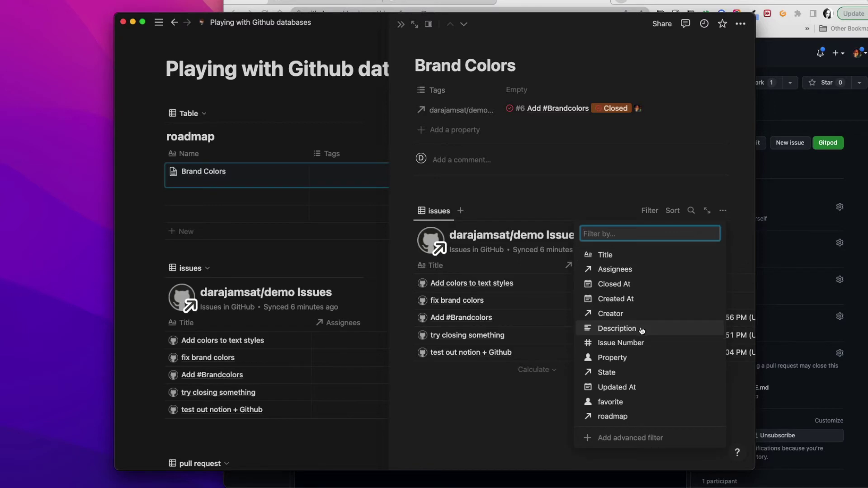
left_click(642, 330)
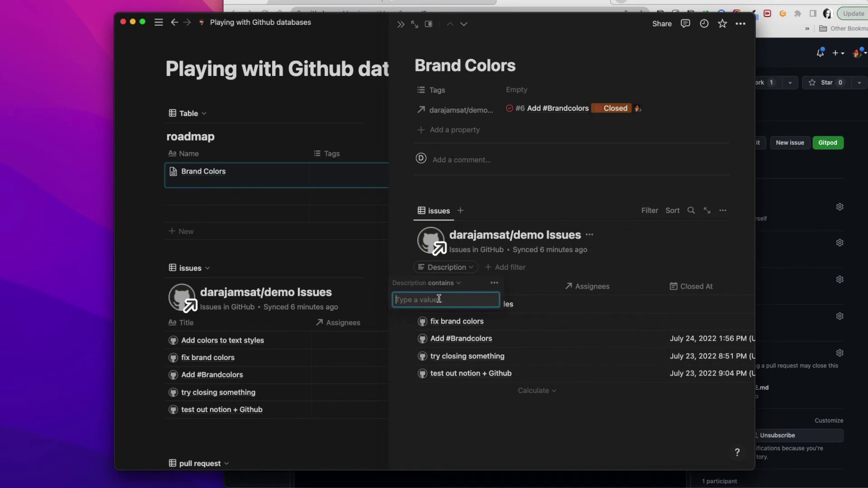
type("#band")
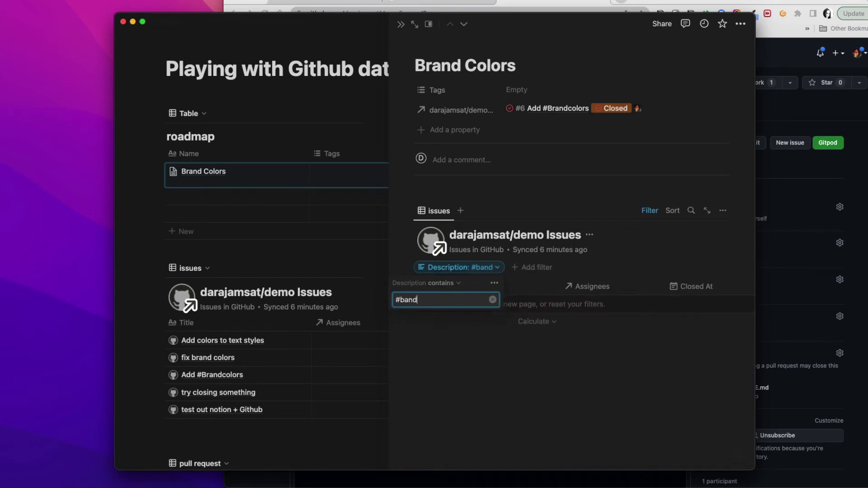
key("BackSpace")
key("BackSpace")
key("BackSpace")
type("randcolor")
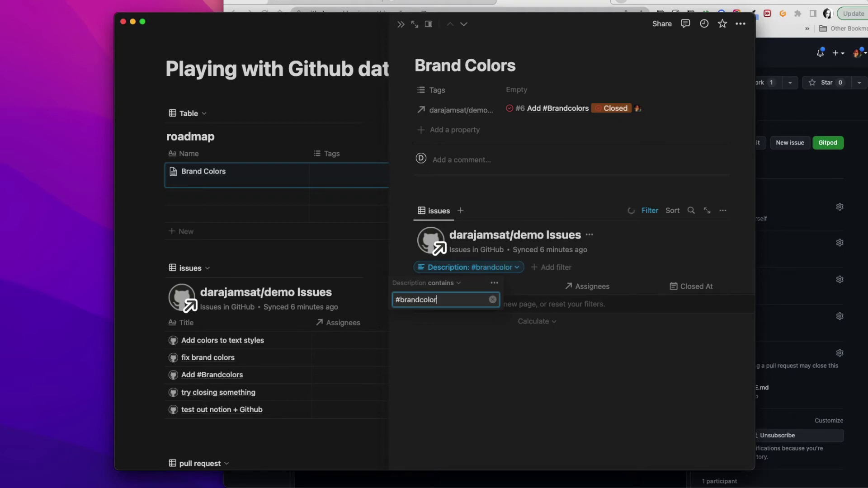
type("s")
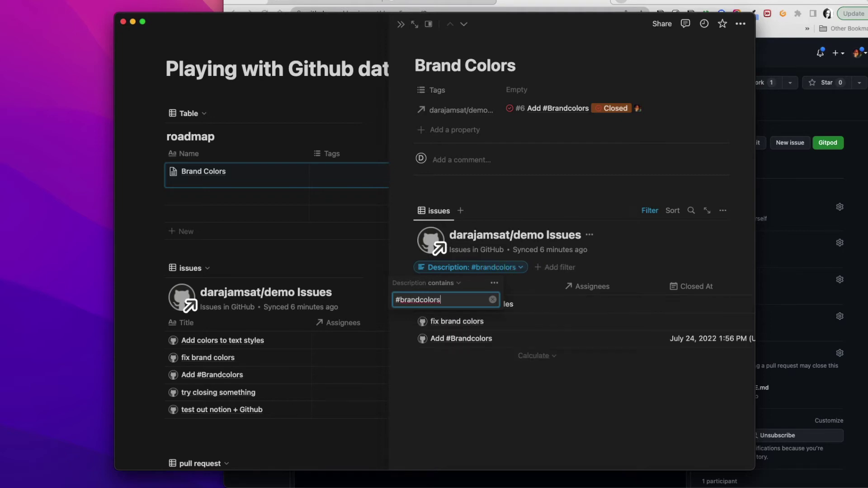
left_click(507, 401)
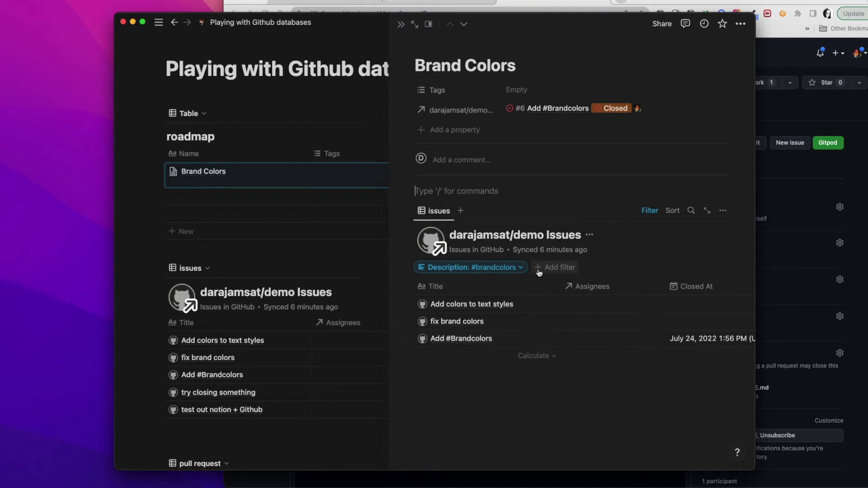
Convert the Description filter into an advanced filter and add a second rule.
left_click(521, 272)
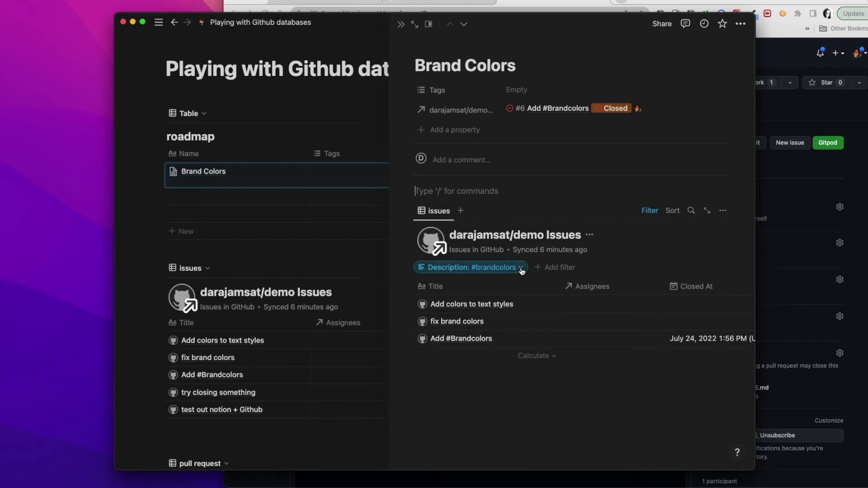
left_click(519, 284)
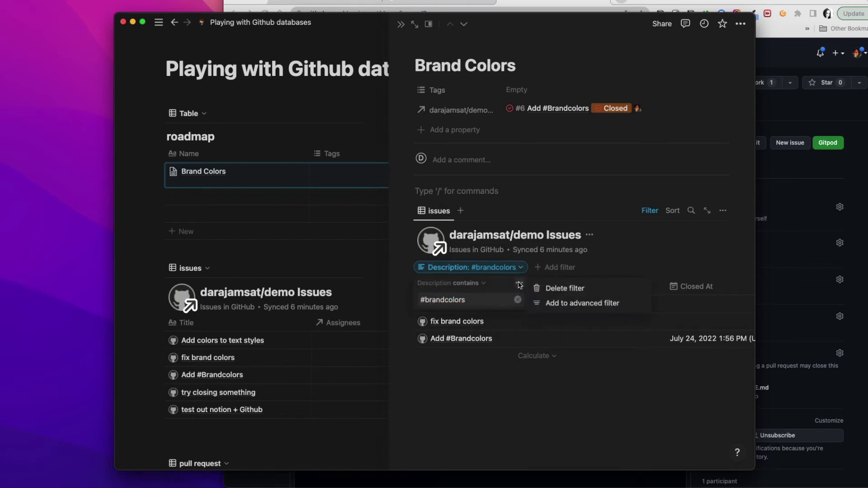
left_click(542, 302)
left_click(351, 313)
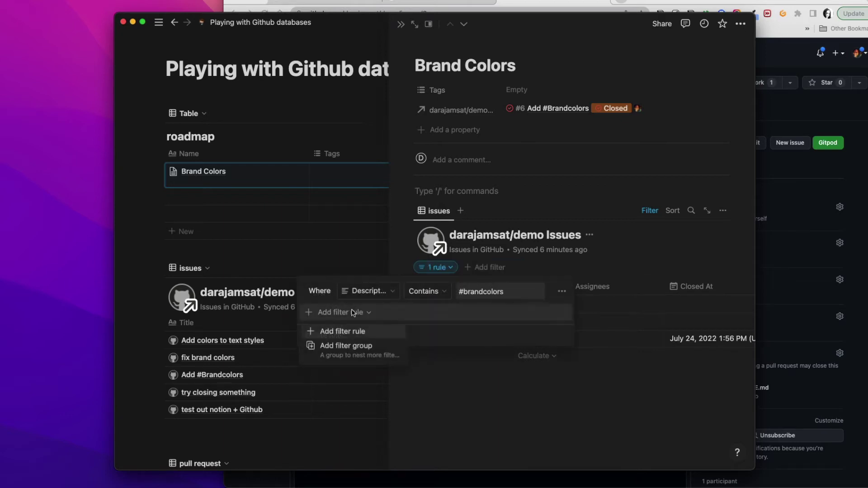
left_click(347, 332)
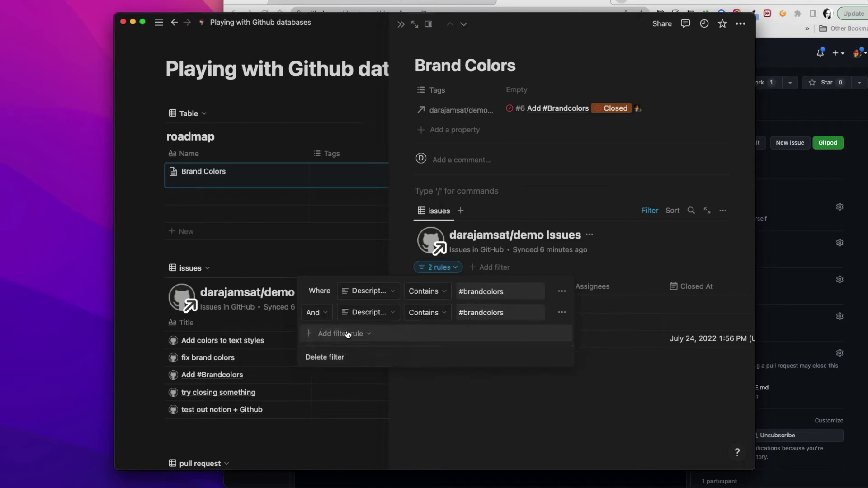
Set the second rule to Or, Title contains '#brandcolors'.
left_click(314, 313)
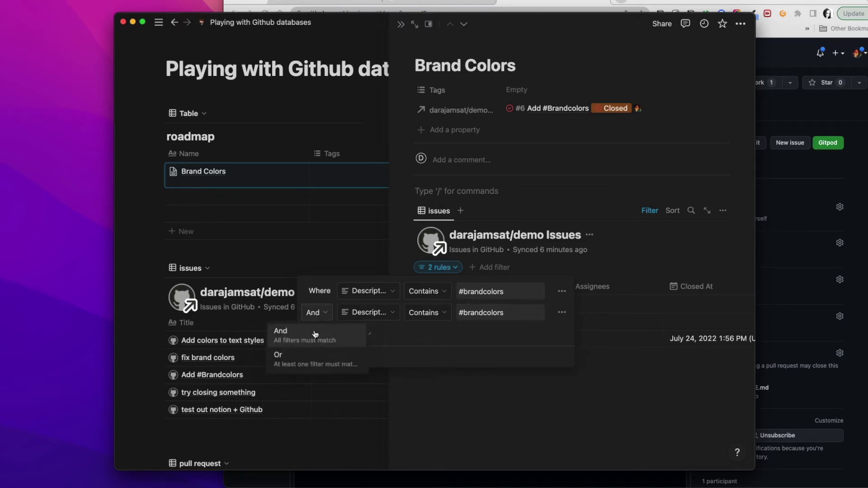
left_click(315, 358)
left_click(369, 313)
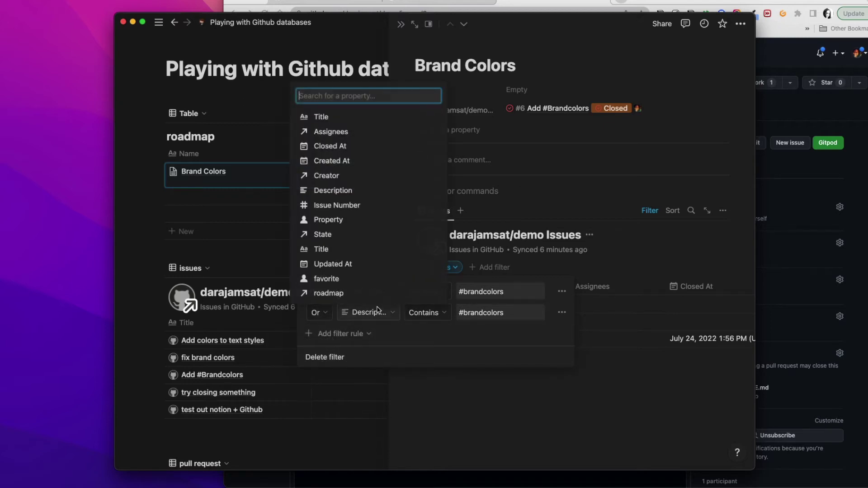
left_click(348, 250)
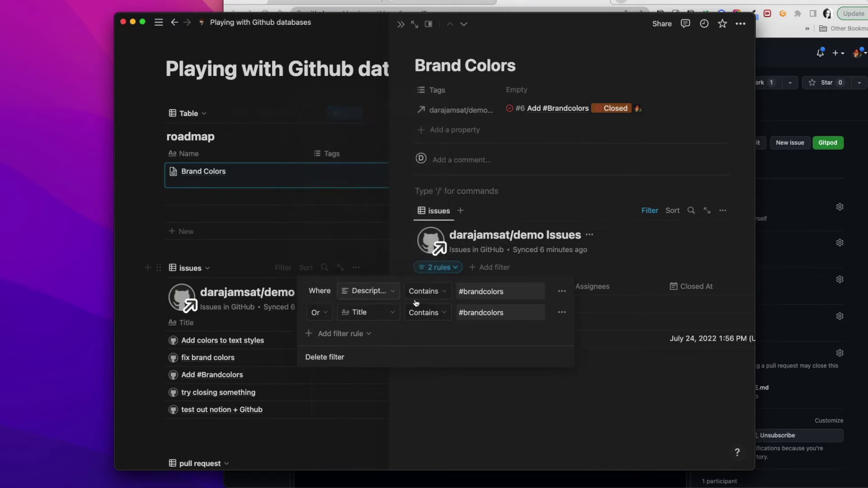
left_click(600, 384)
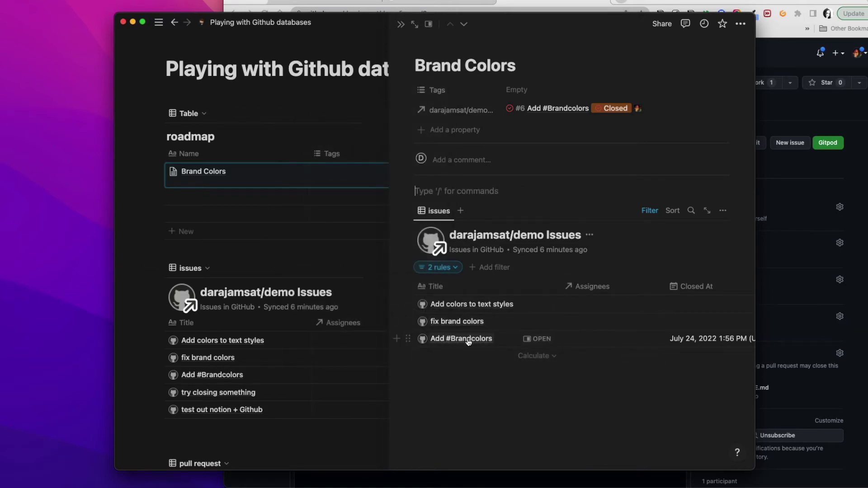
scroll(497, 340, "right", 10)
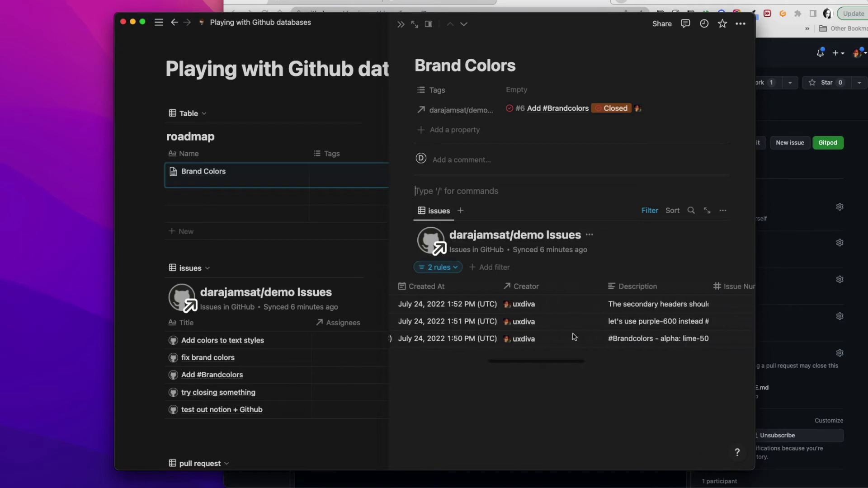
scroll(574, 339, "right", 5)
scroll(506, 341, "left", 4)
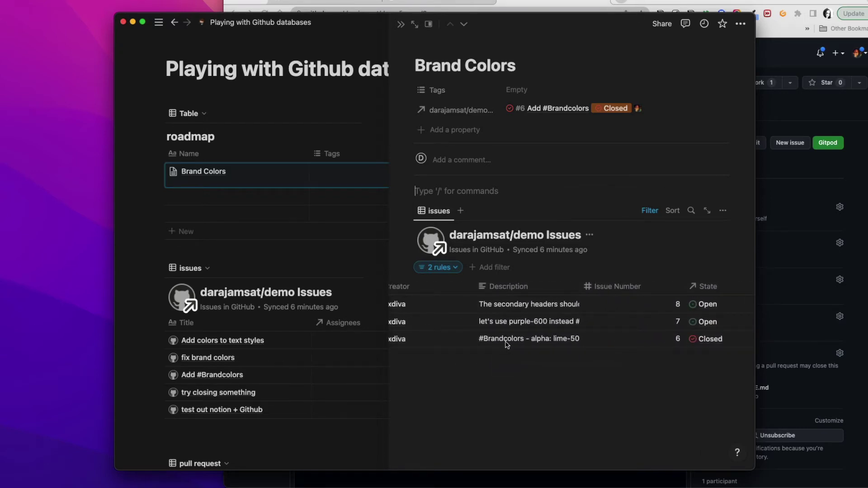
scroll(504, 342, "left", 10)
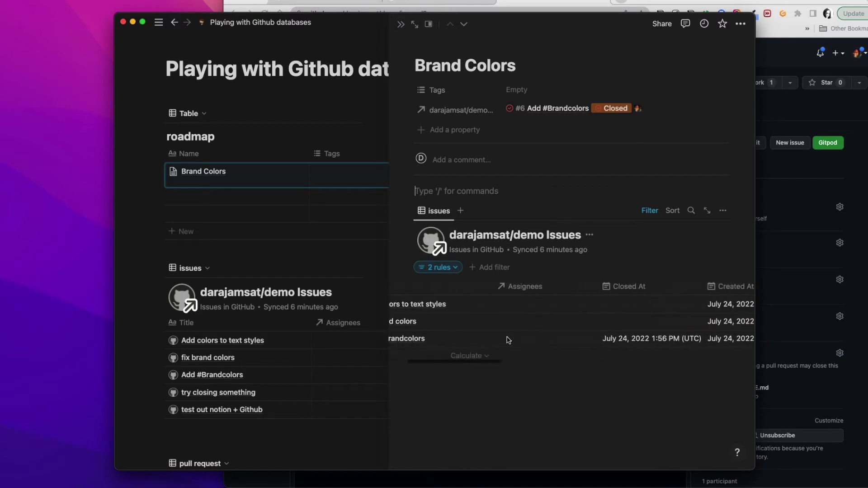
scroll(508, 340, "right", 6)
scroll(488, 330, "left", 8)
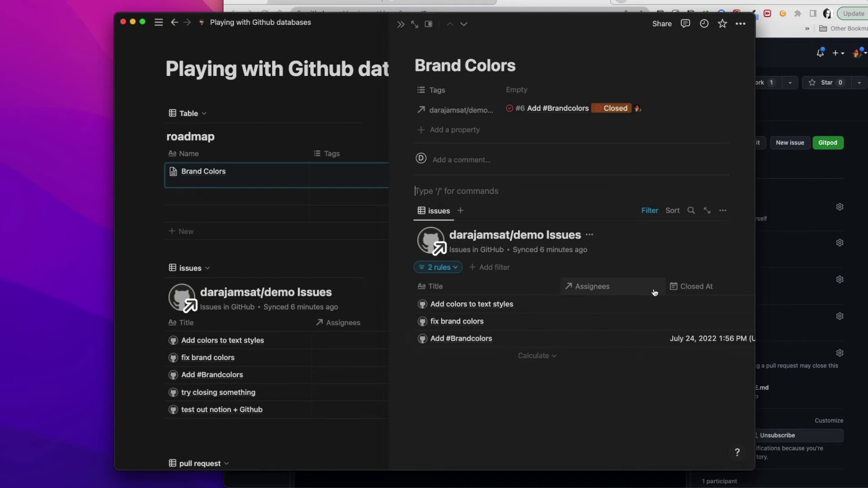
Hide Assignees, Created At and Creator in the Brand Colors issues view and narrow Issue Number.
left_click(630, 292)
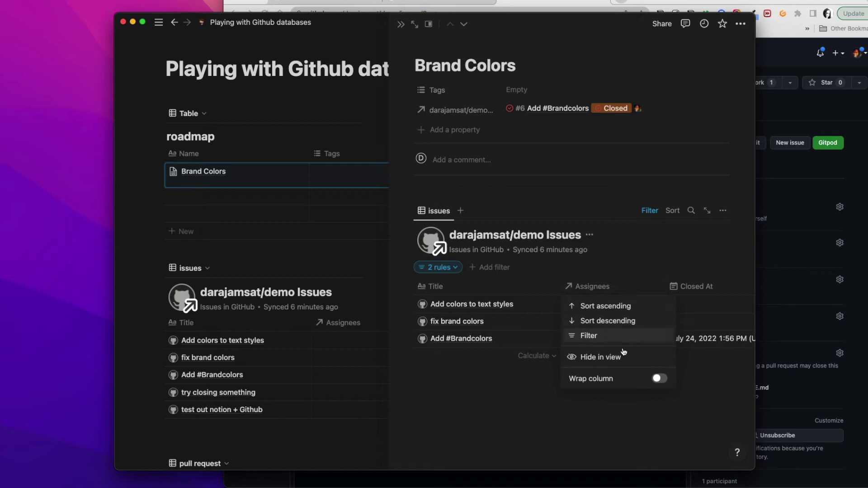
left_click(638, 358)
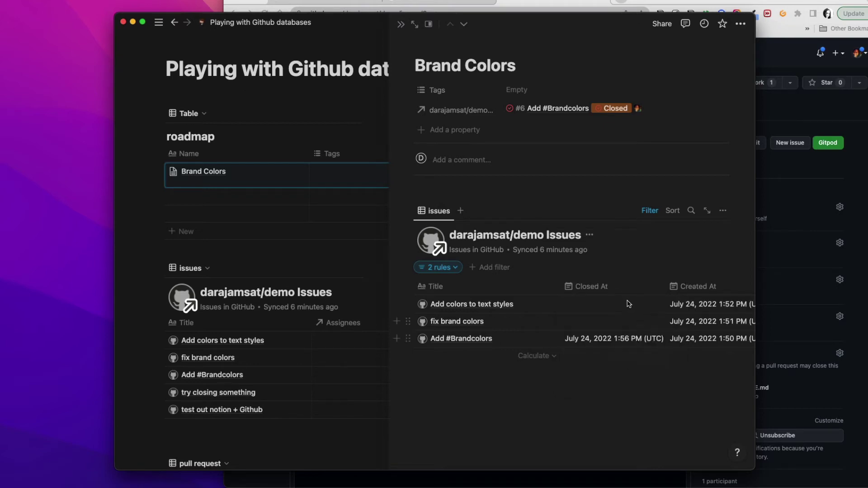
scroll(682, 292, "right", 3)
left_click(688, 291)
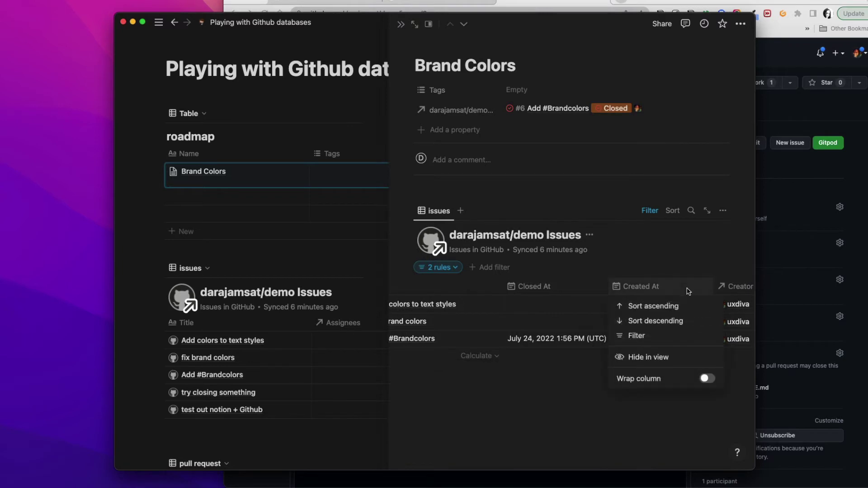
left_click(670, 357)
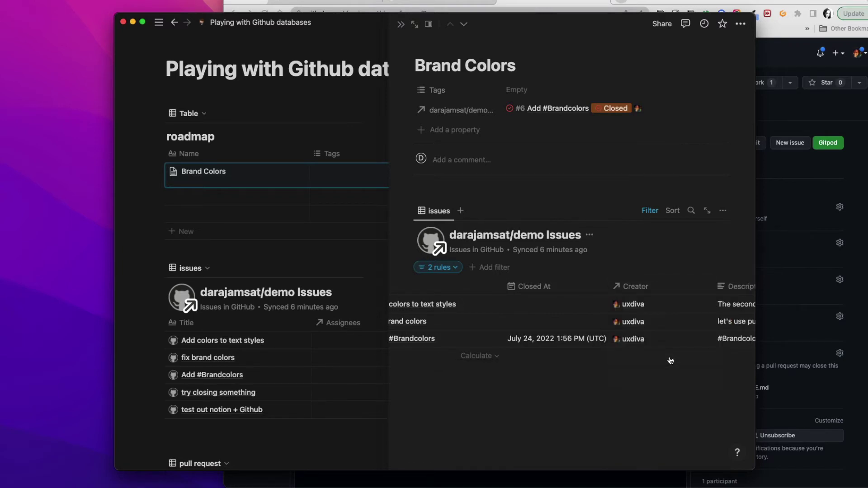
left_click(663, 286)
left_click(660, 357)
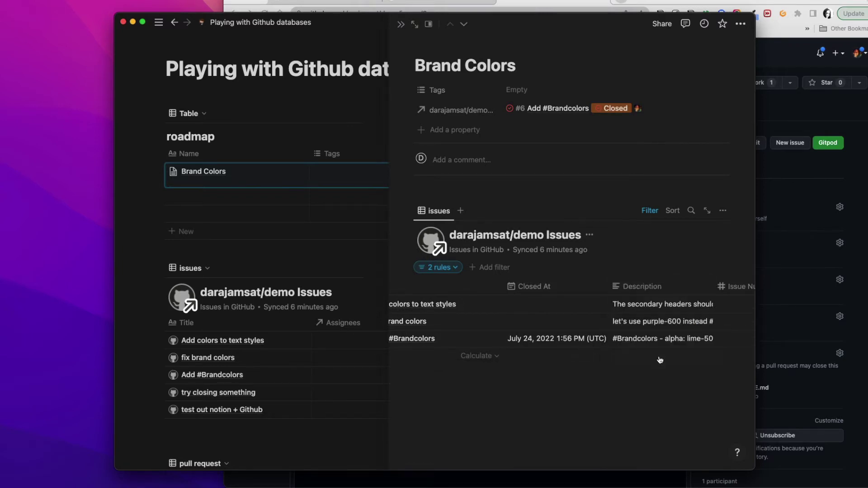
scroll(676, 329, "right", 5)
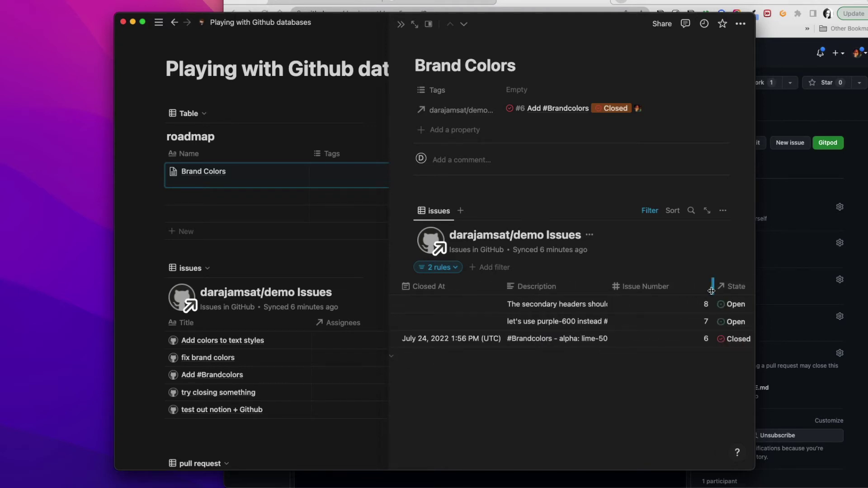
left_click_drag(712, 287, 660, 289)
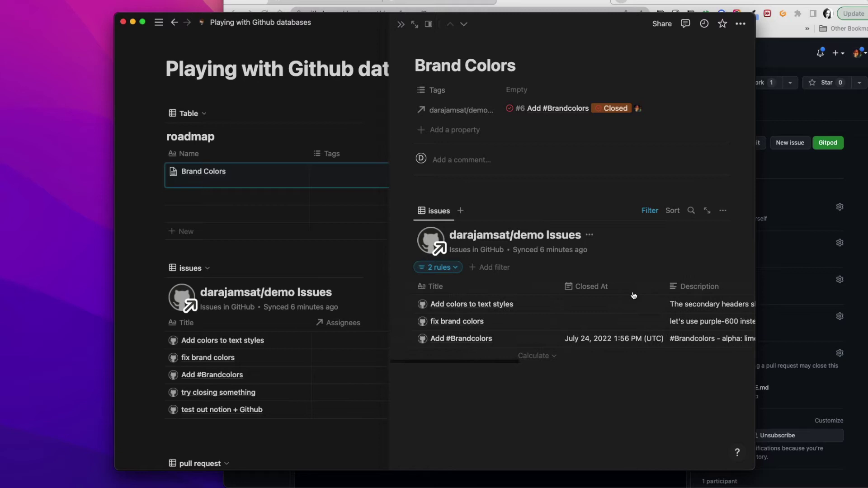
On the full Brand Colors page, put Issue Number first and Description before Closed At, wrap Description, and narrow Closed At.
left_click(415, 25)
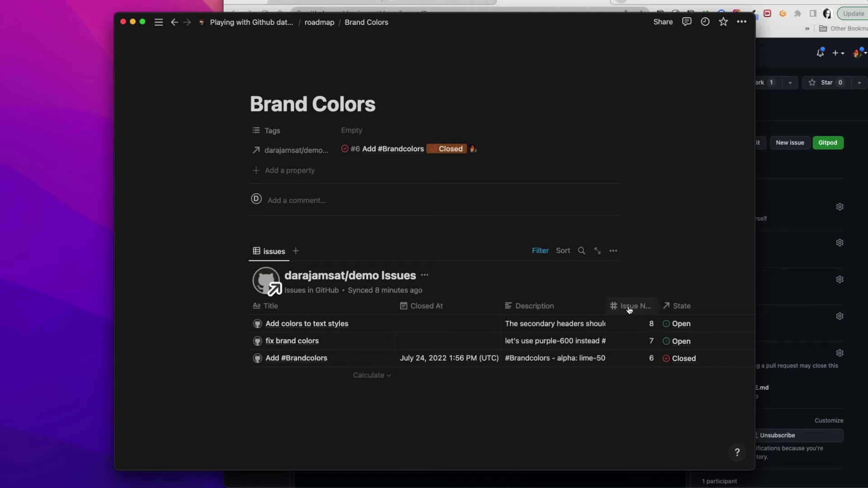
left_click_drag(630, 305, 271, 308)
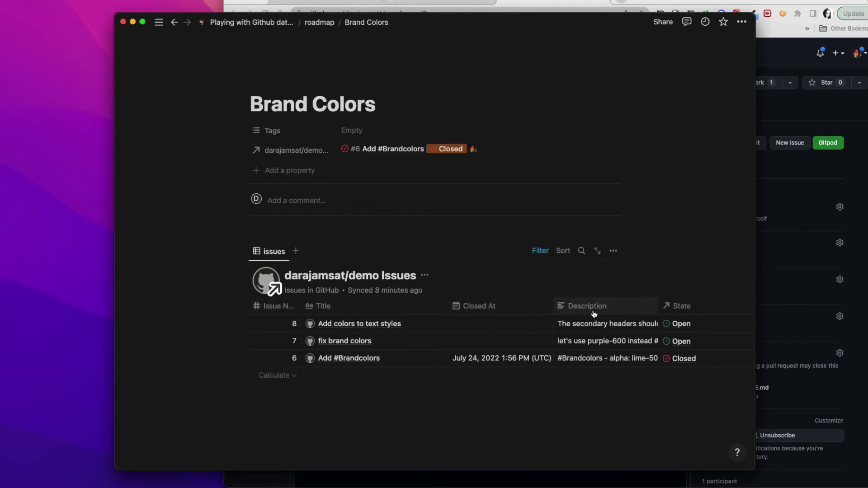
left_click_drag(592, 307, 486, 307)
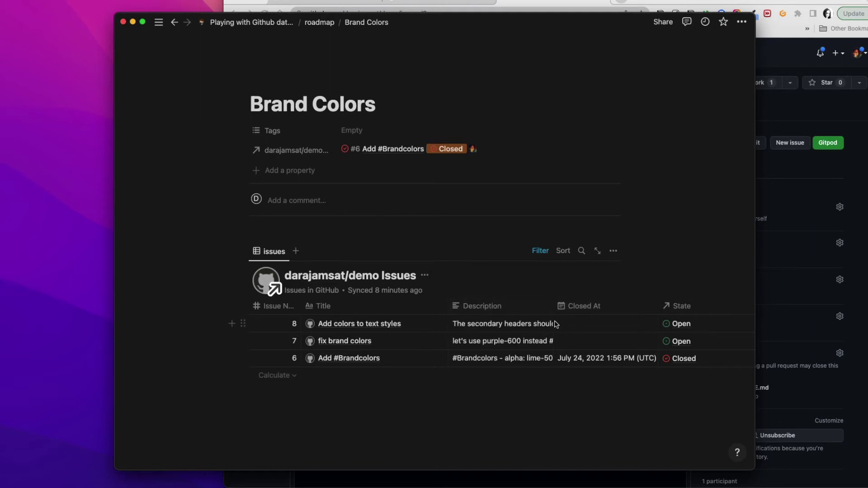
left_click(535, 310)
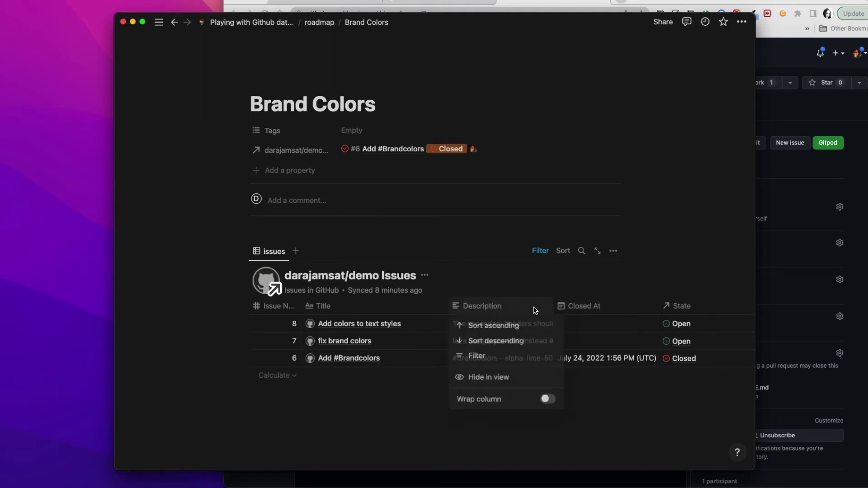
left_click(549, 400)
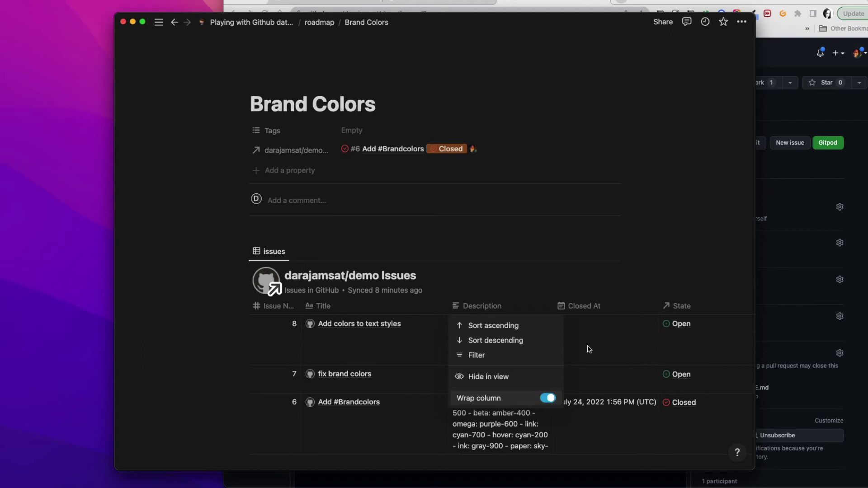
left_click(571, 268)
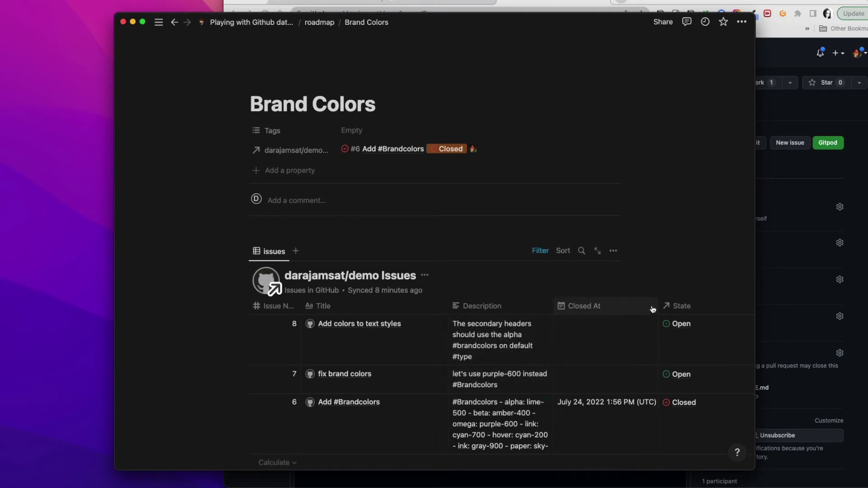
left_click_drag(656, 302, 605, 303)
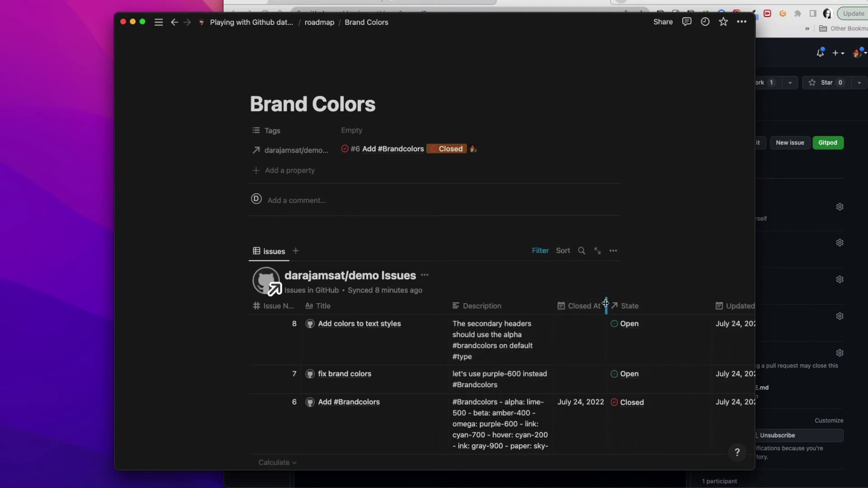
Hide the Updated At, favorite, Property and roadmap columns from the issues view.
scroll(645, 323, "right", 5)
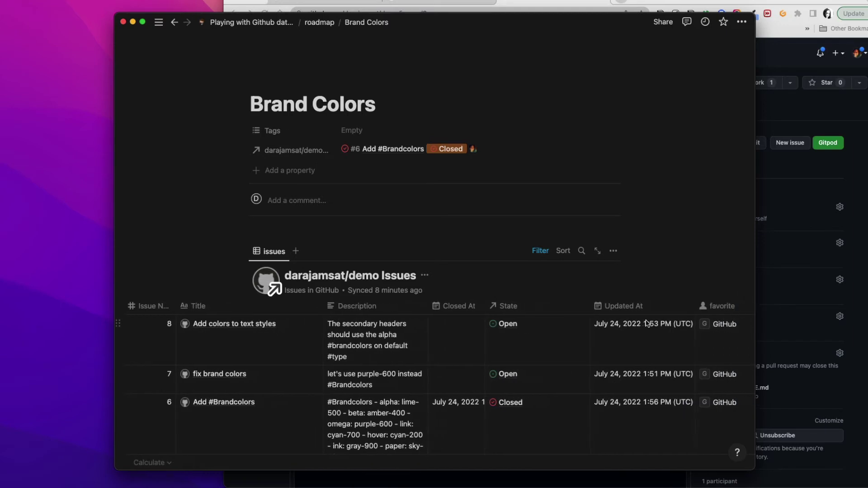
scroll(645, 324, "right", 3)
left_click(582, 311)
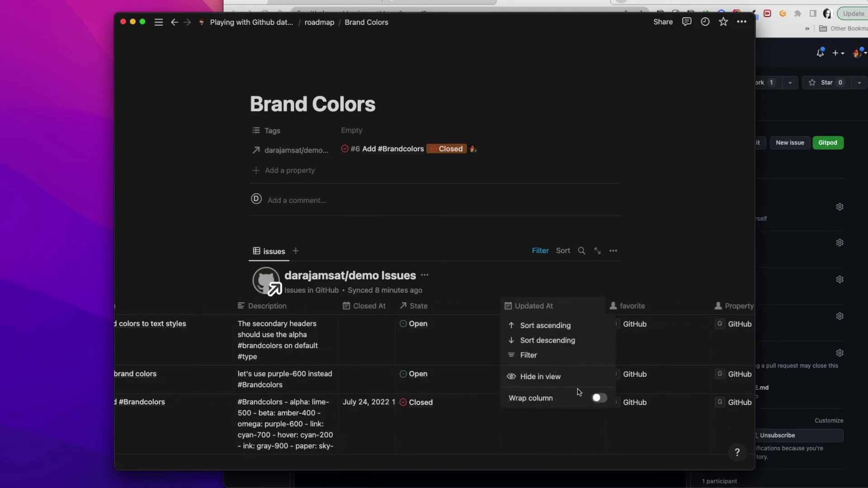
left_click(577, 379)
left_click(560, 307)
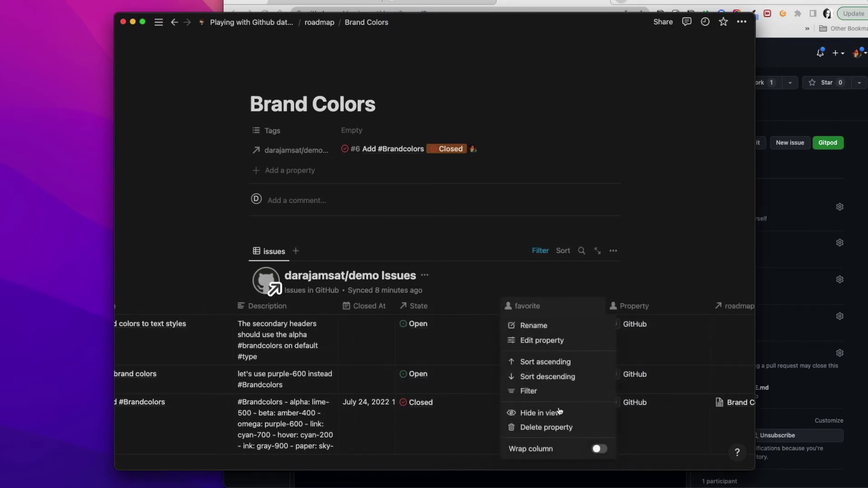
left_click(558, 413)
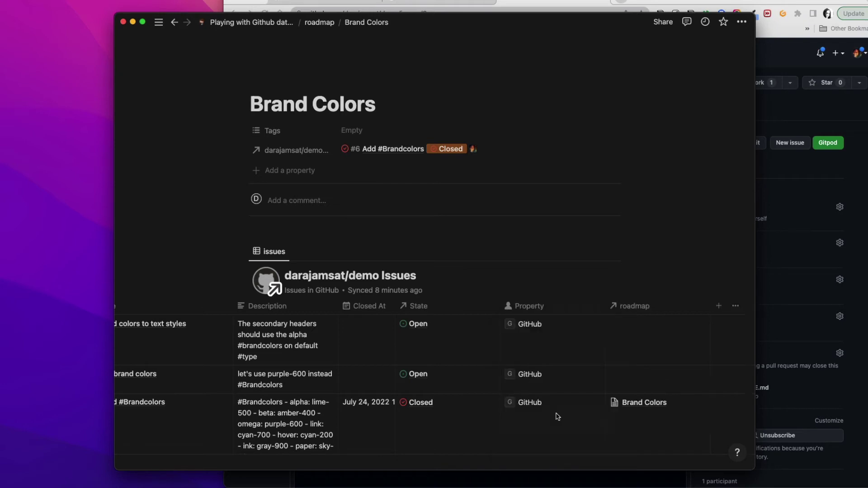
left_click(551, 306)
left_click(555, 412)
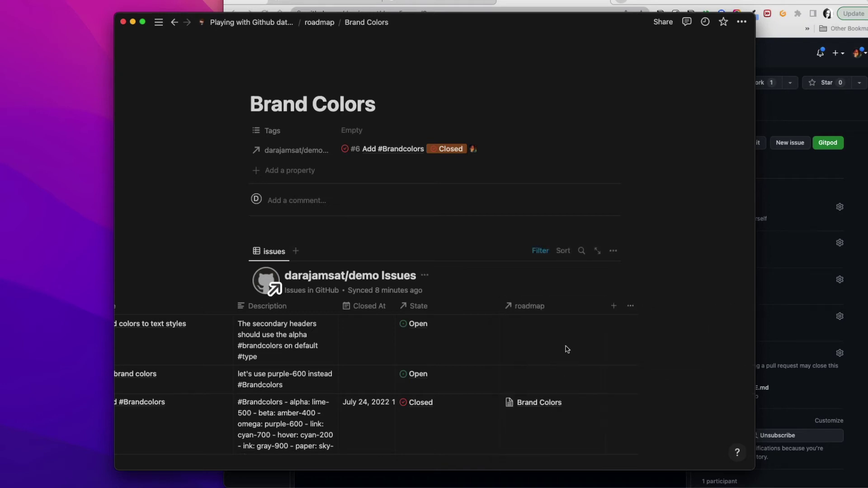
left_click(556, 306)
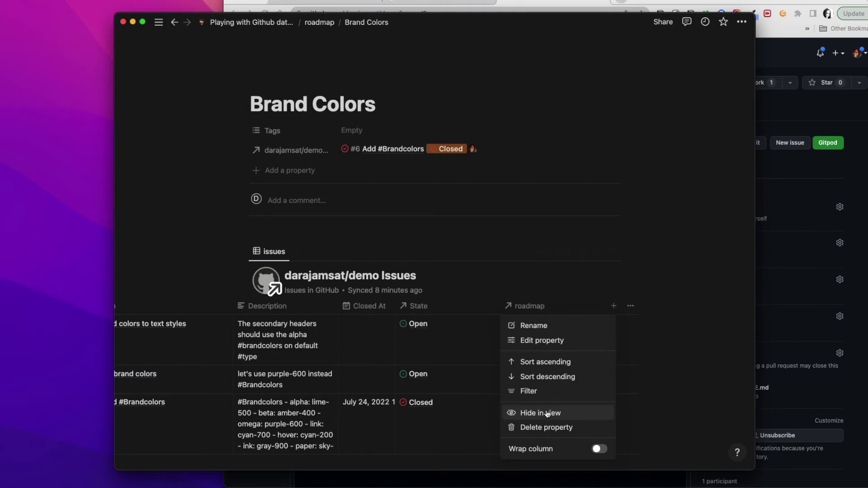
left_click(548, 412)
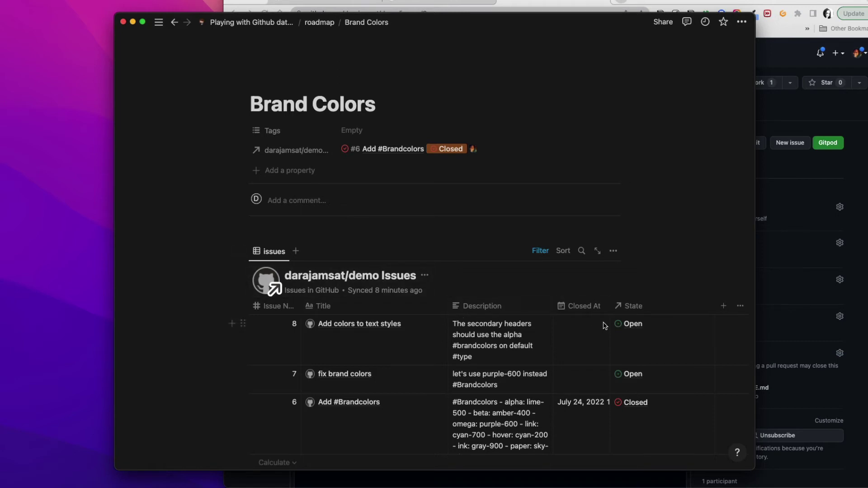
Add a new Table view to the issues database, then delete it.
left_click(295, 252)
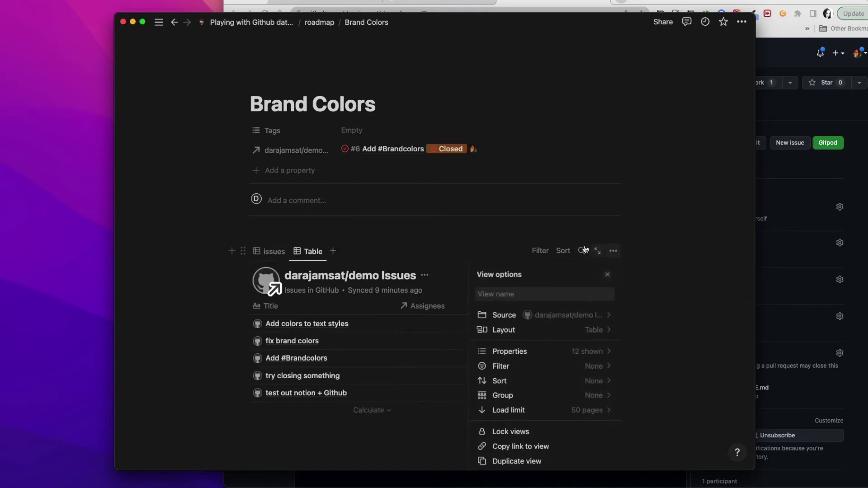
left_click(491, 225)
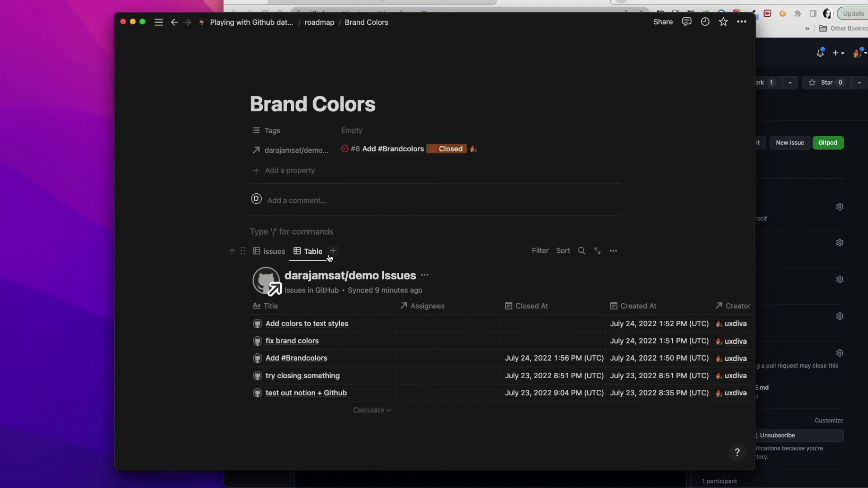
left_click(311, 253)
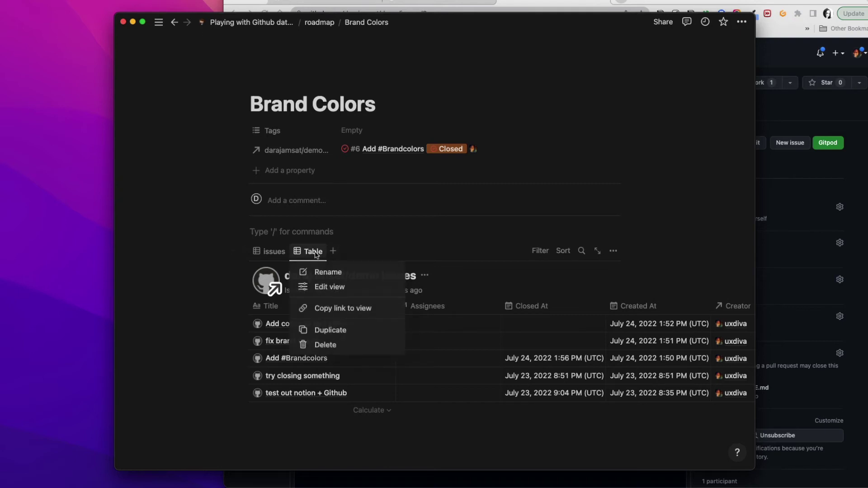
left_click(330, 346)
left_click(402, 253)
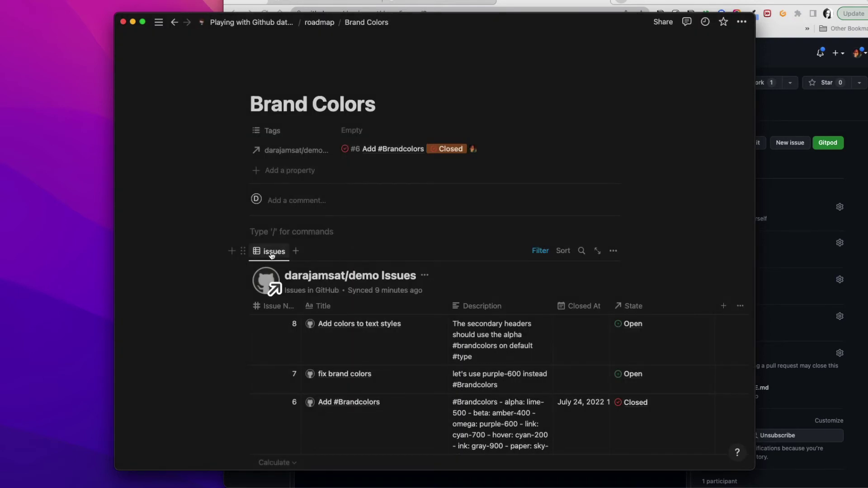
Duplicate the issues view and name the copy 'open'.
left_click(272, 253)
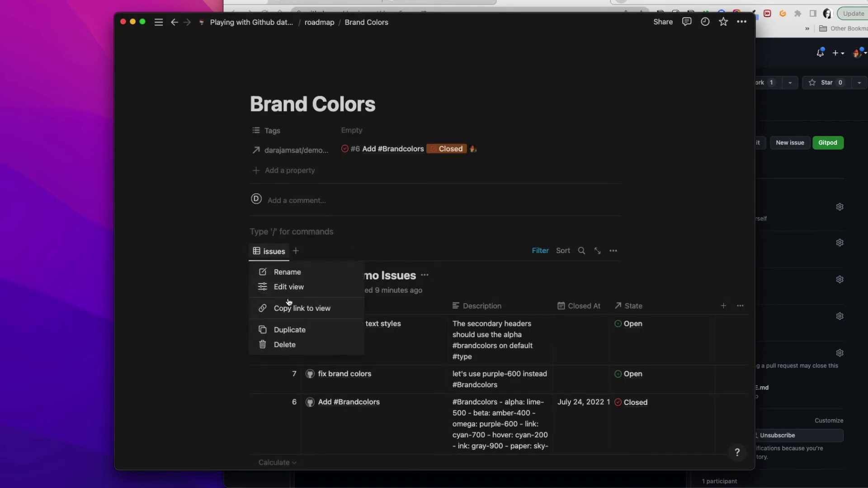
left_click(294, 331)
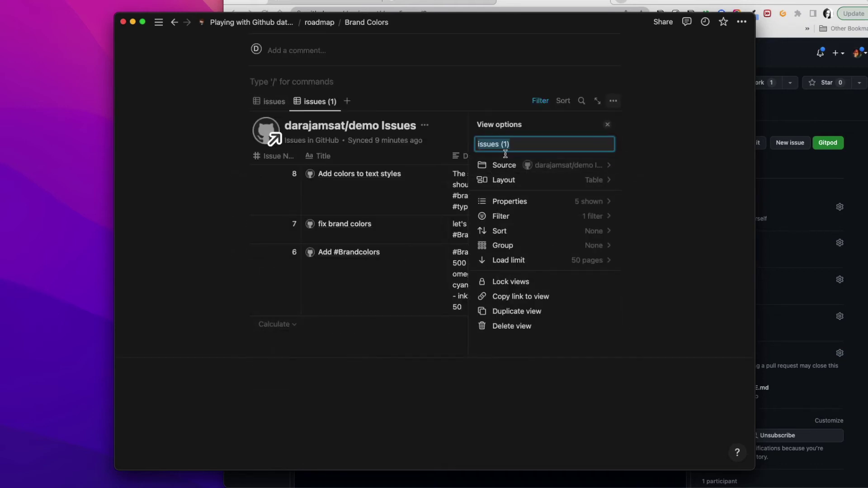
type("opne")
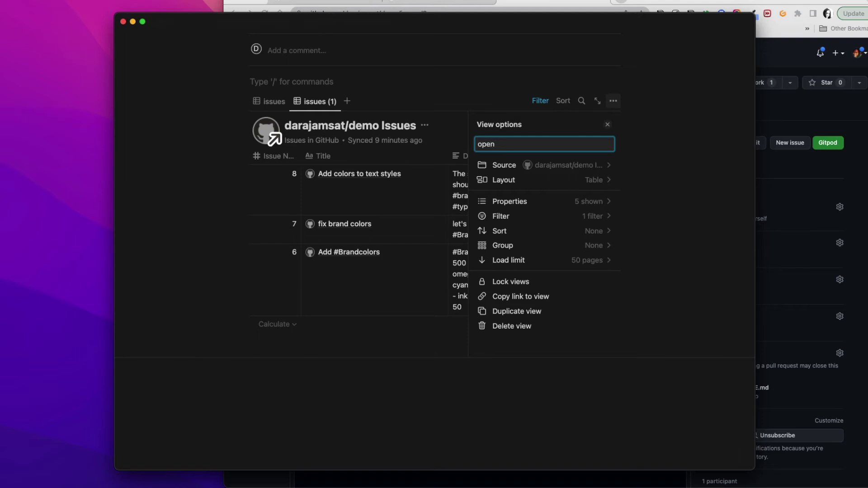
Add a State is Open filter to the 'open' view, leaving issues #8 and #7.
left_click(416, 106)
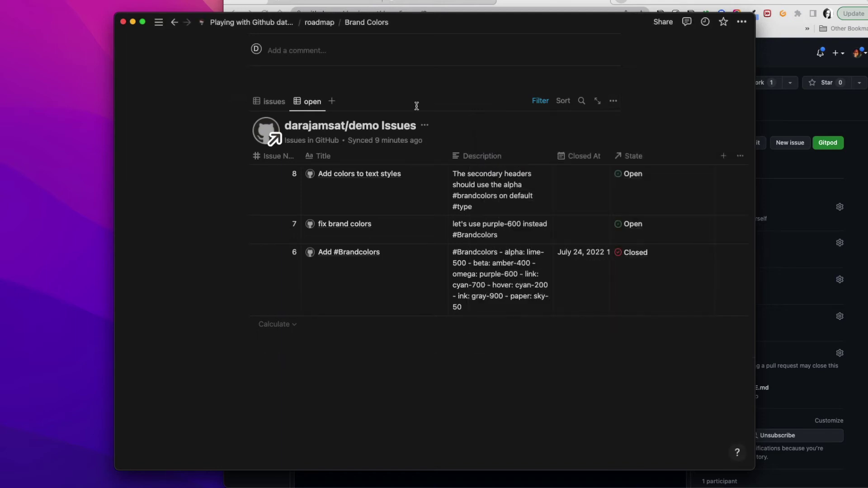
left_click(540, 101)
left_click(337, 157)
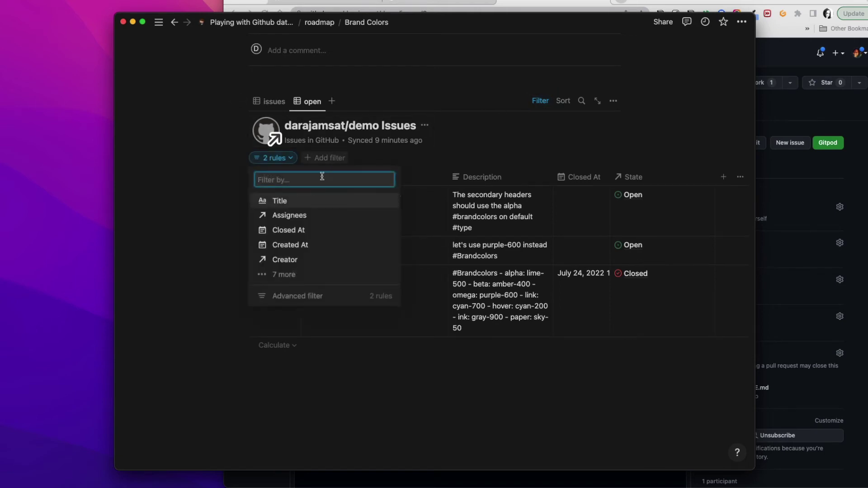
left_click(304, 275)
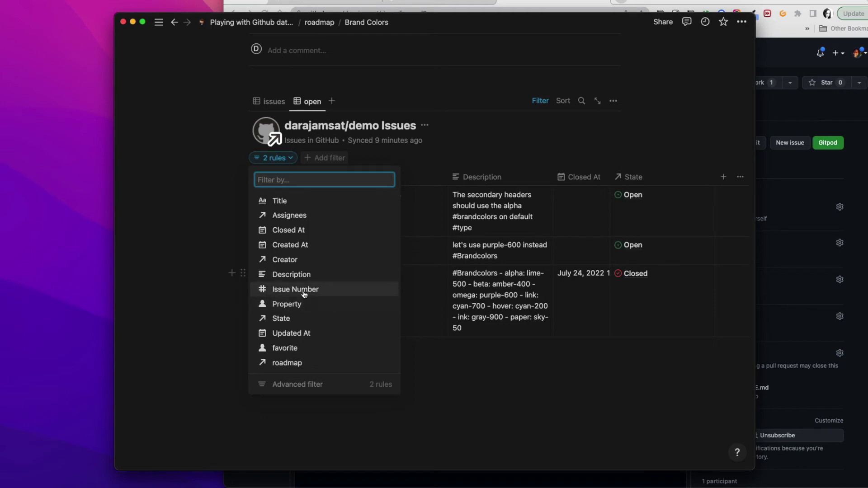
left_click(304, 318)
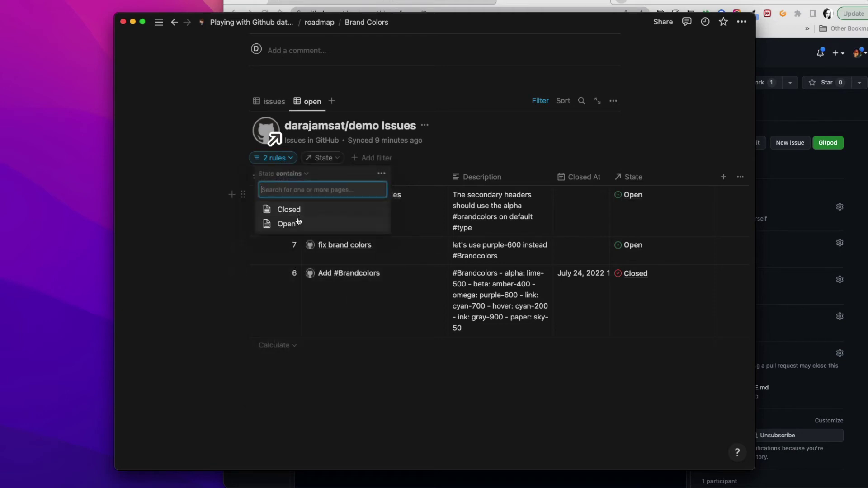
left_click(289, 225)
left_click(197, 208)
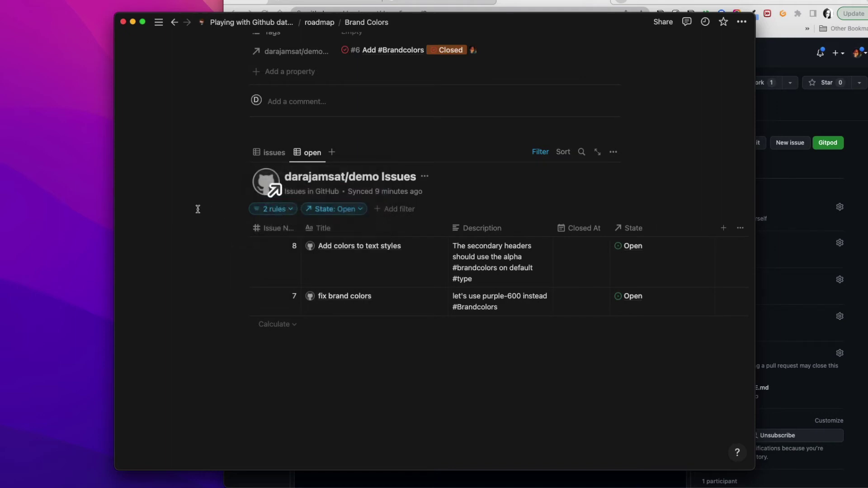
scroll(559, 293, "right", 2)
scroll(558, 294, "right", 4)
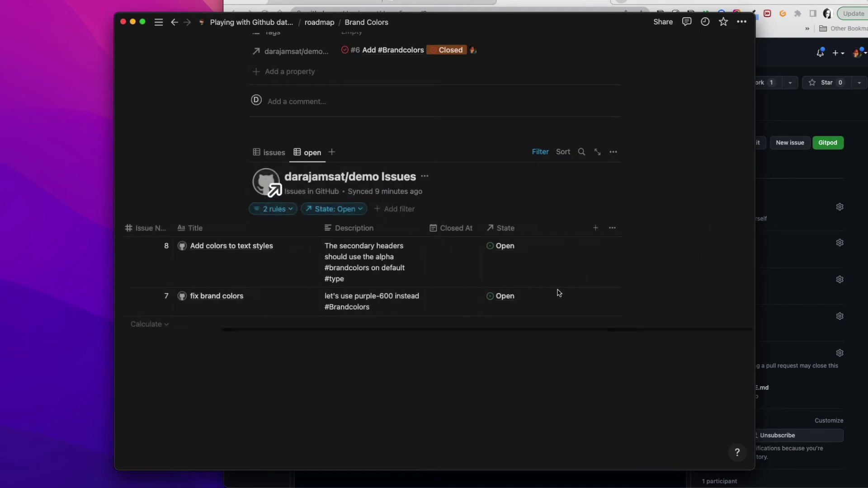
scroll(557, 294, "left", 5)
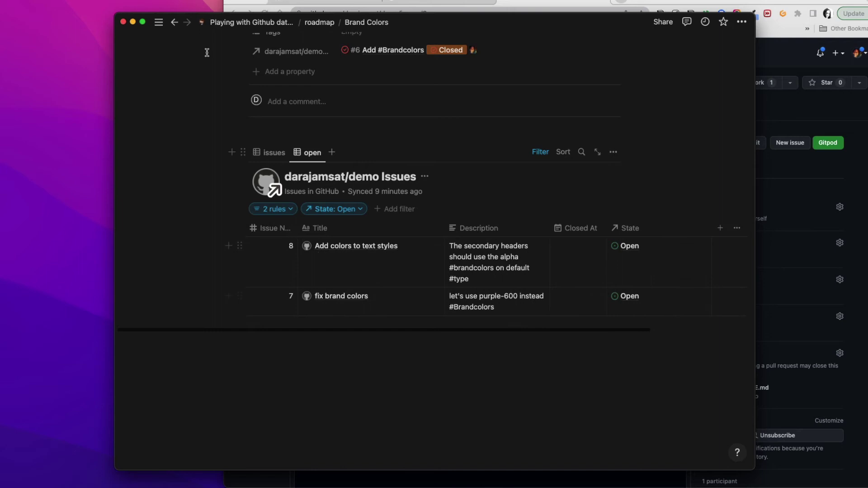
Copy a link to the pull request database block on the Playing with Github databases page.
left_click(280, 23)
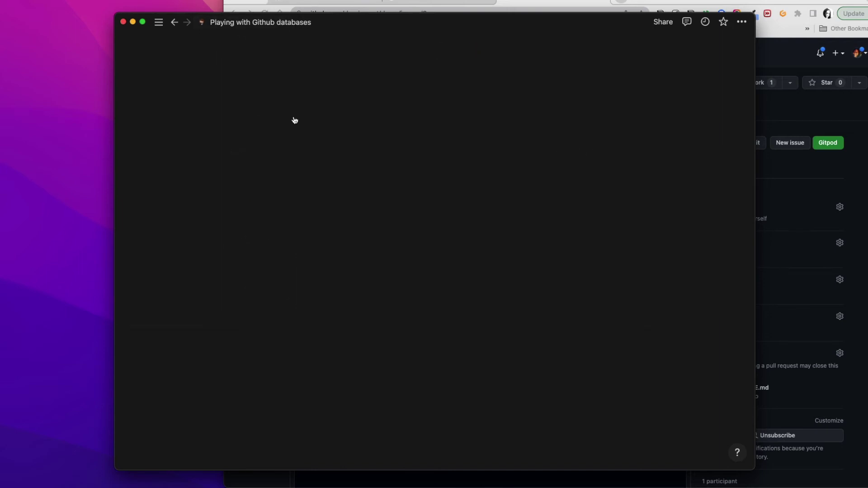
scroll(320, 247, "down", 8)
scroll(319, 246, "down", 3)
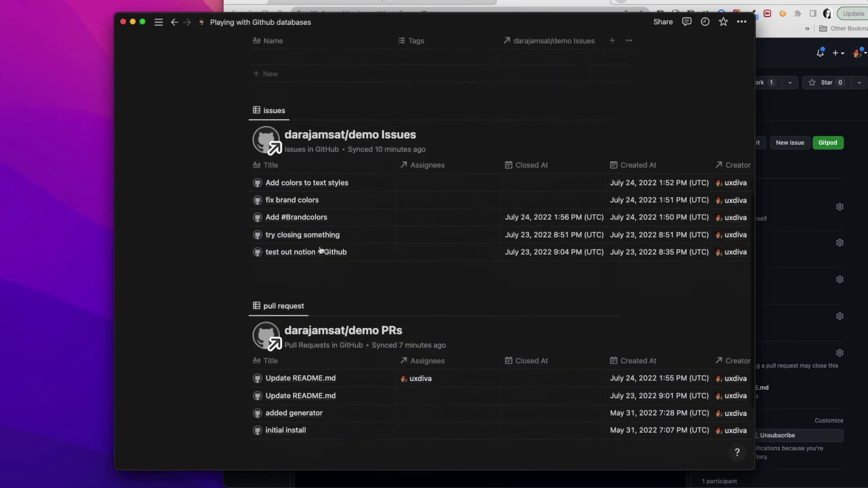
left_click(243, 251)
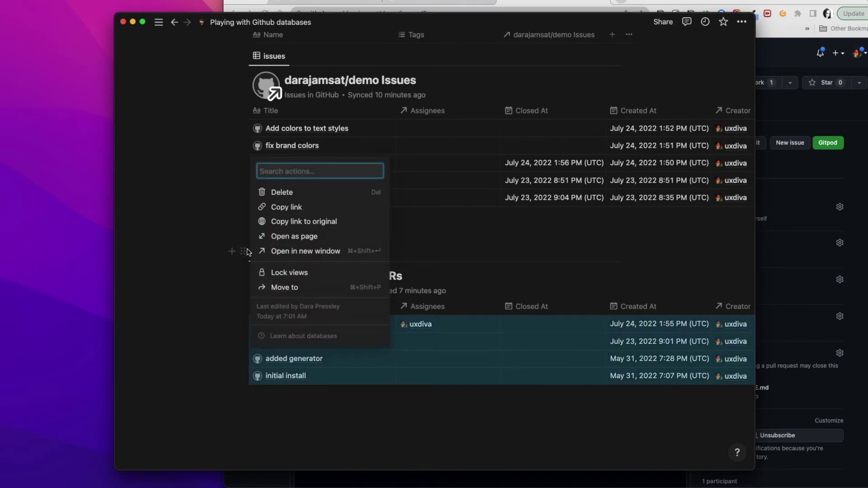
left_click(278, 209)
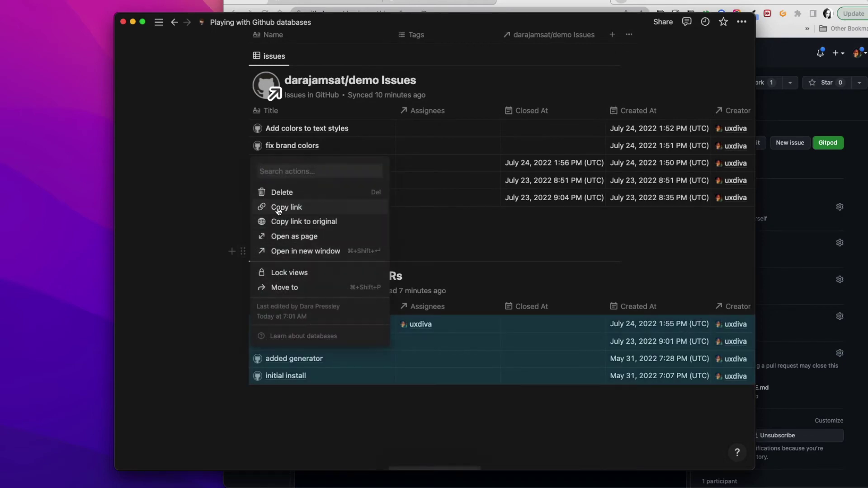
scroll(271, 213, "up", 10)
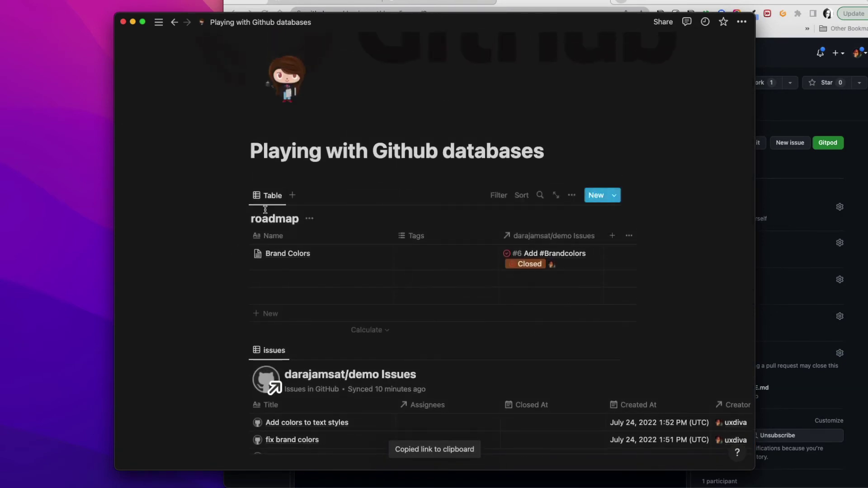
Paste the database link below the Brand Colors issues table as a linked 'pull request' view.
left_click(366, 258)
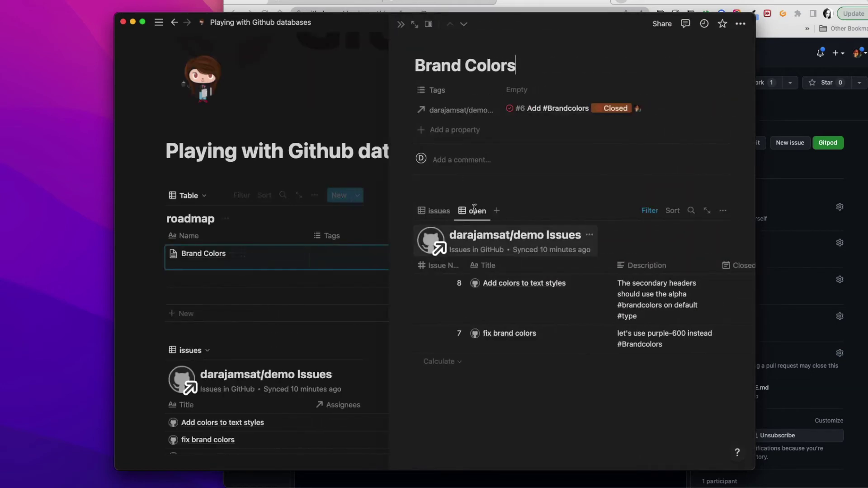
left_click(414, 25)
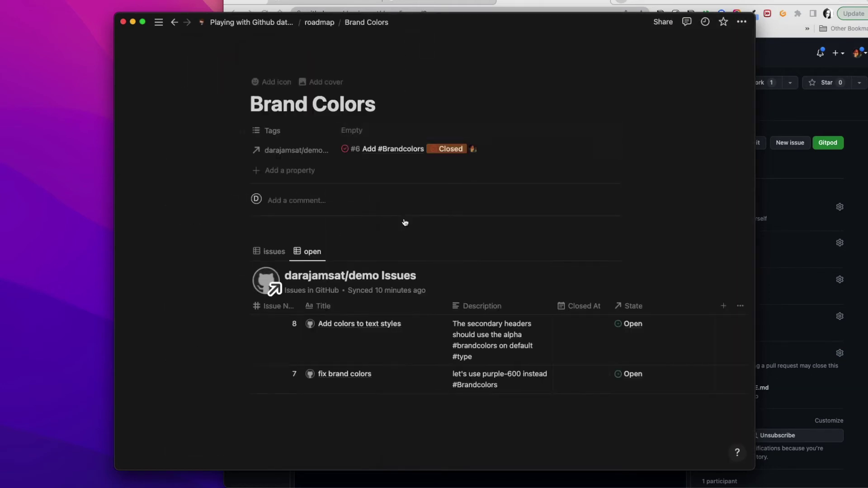
scroll(403, 223, "down", 3)
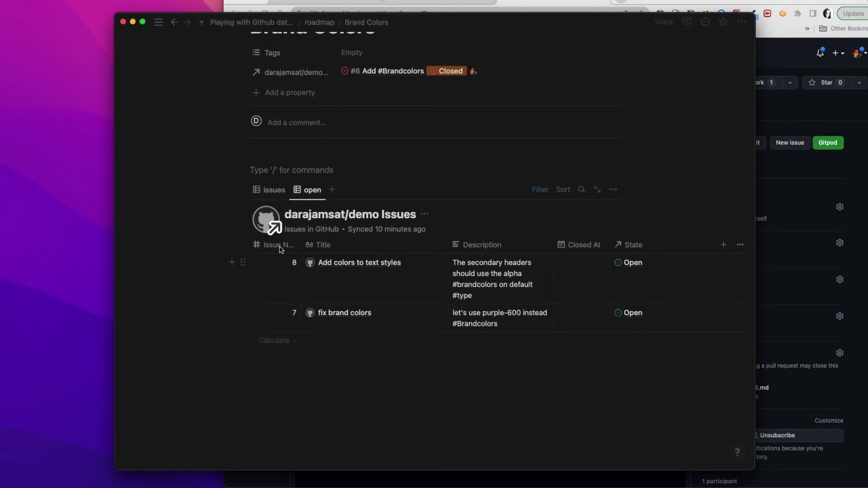
left_click_drag(244, 170, 251, 366)
left_click(267, 344)
key("Return")
key("Return")
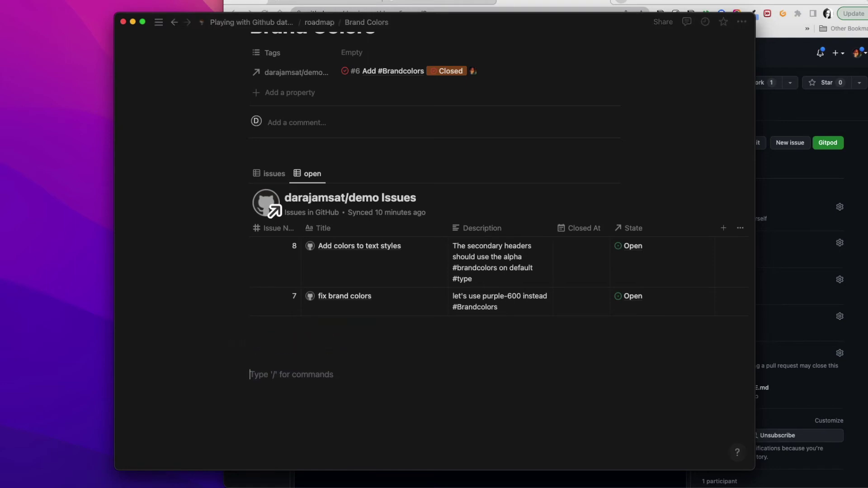
key("super+v")
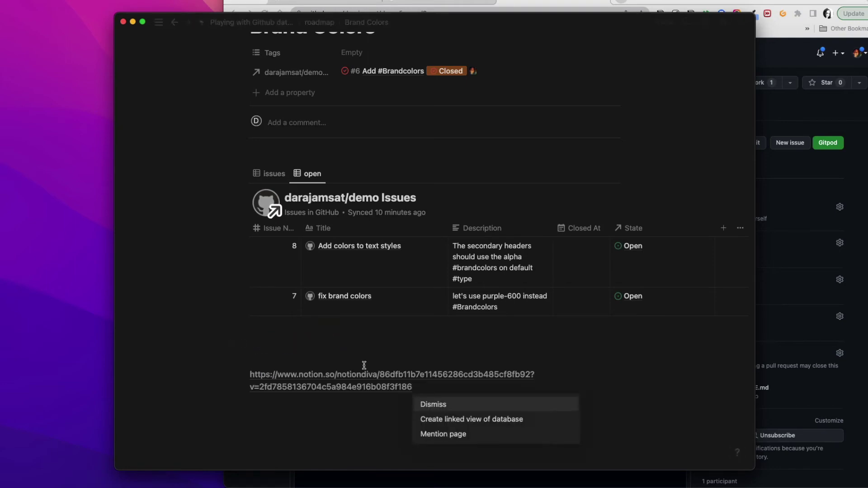
left_click(449, 418)
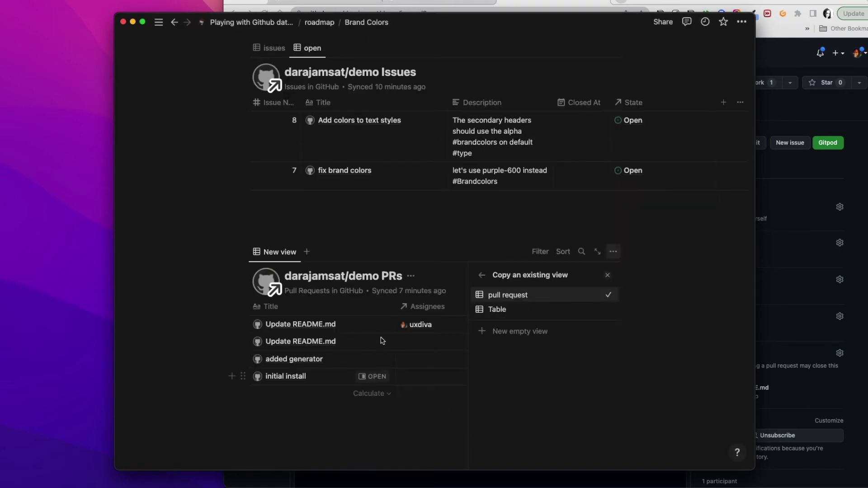
left_click(486, 294)
left_click(389, 242)
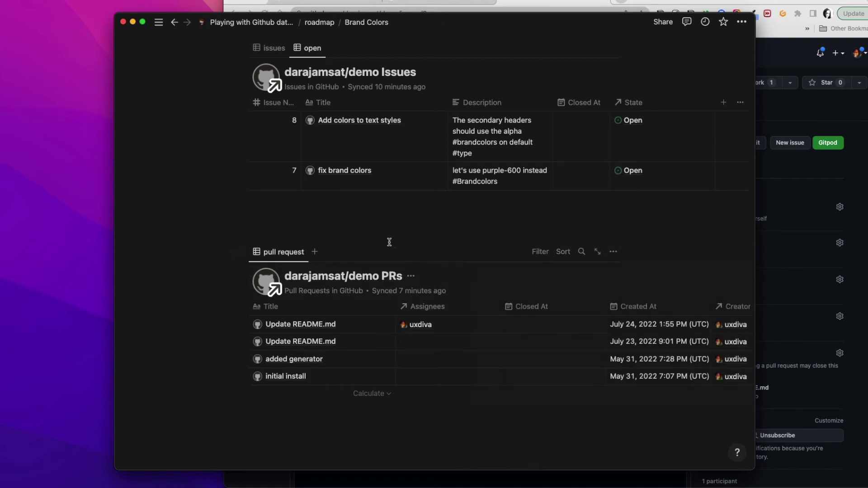
Filter pull requests to Description contains '#brandcolors', leaving only Update README.md.
left_click(541, 253)
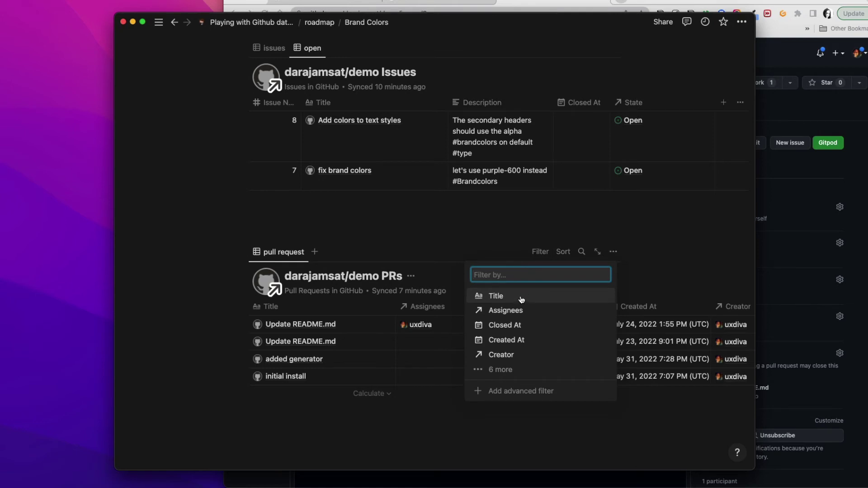
left_click(523, 371)
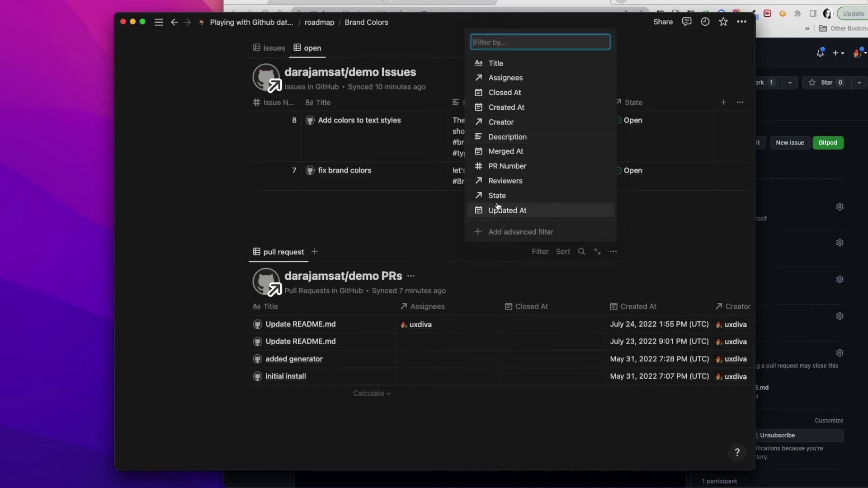
left_click(507, 136)
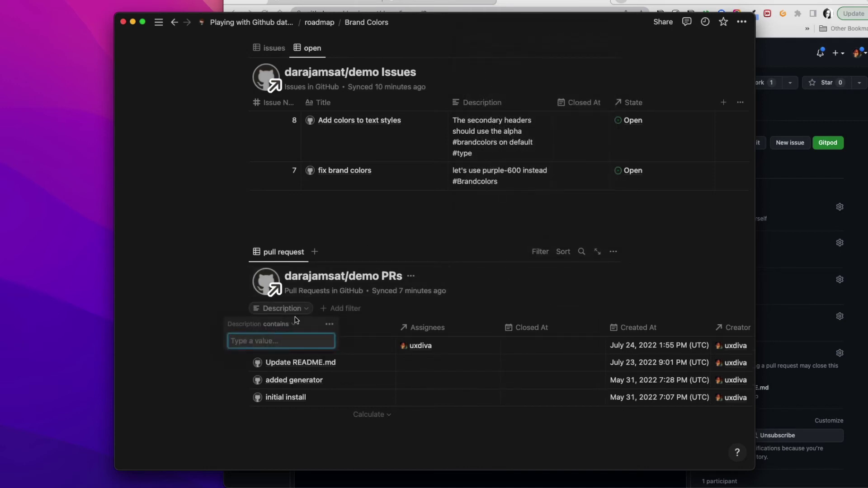
type("#br")
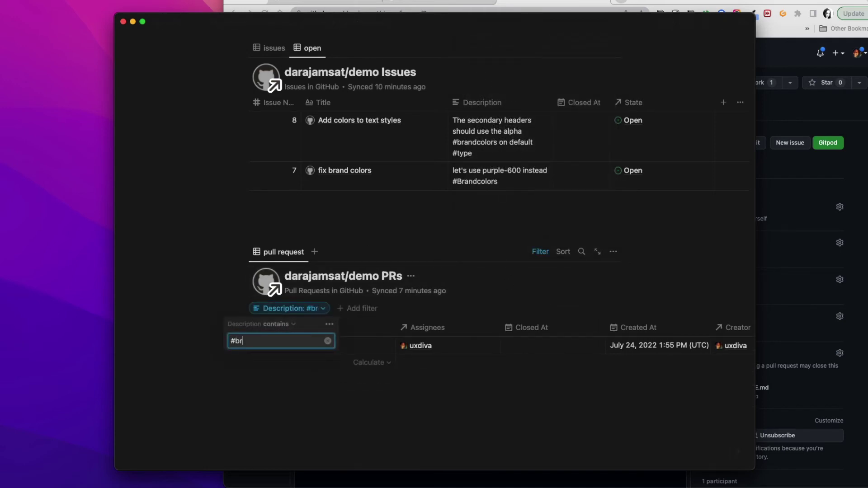
type("andcolora")
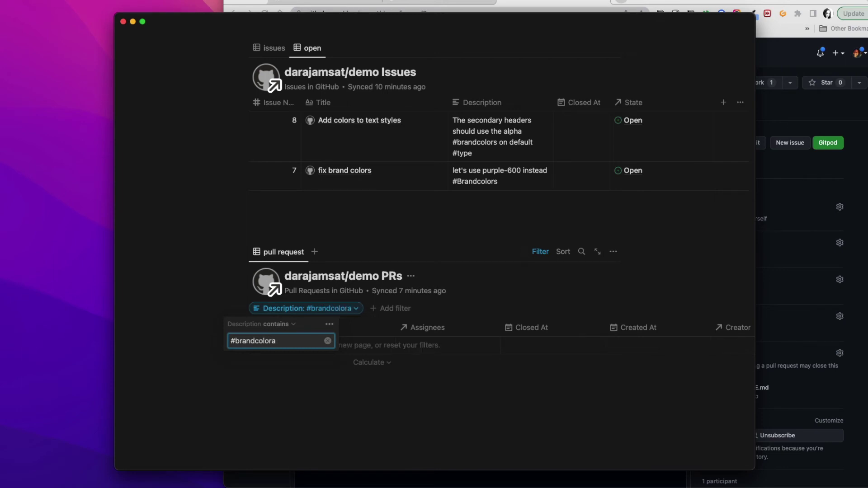
key("BackSpace")
type("s")
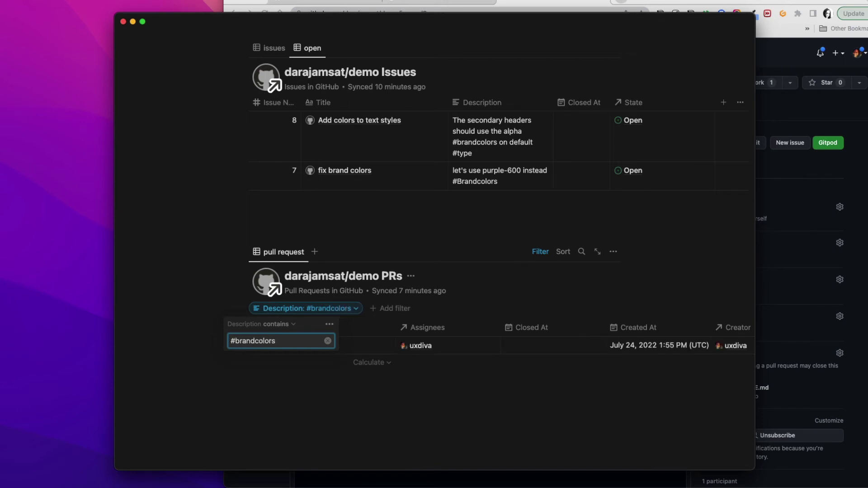
left_click(341, 390)
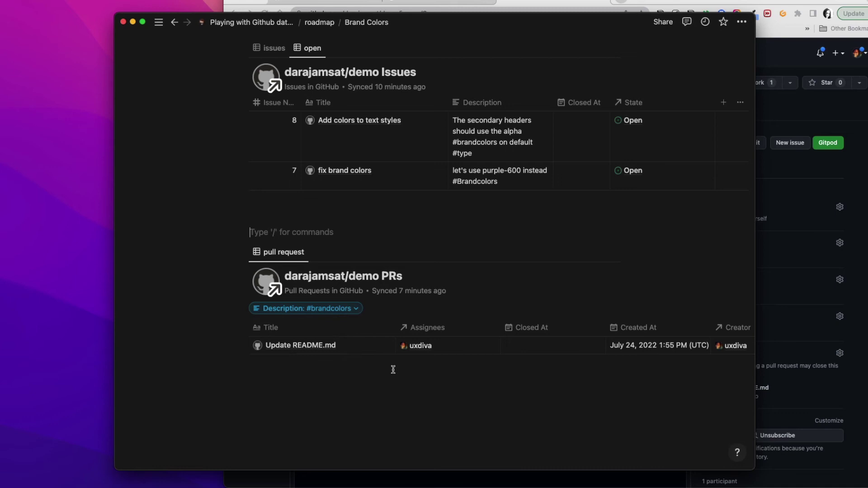
Hide the Assignees, Closed At, Created At and Creator columns in the pull request table.
left_click(465, 331)
left_click(474, 326)
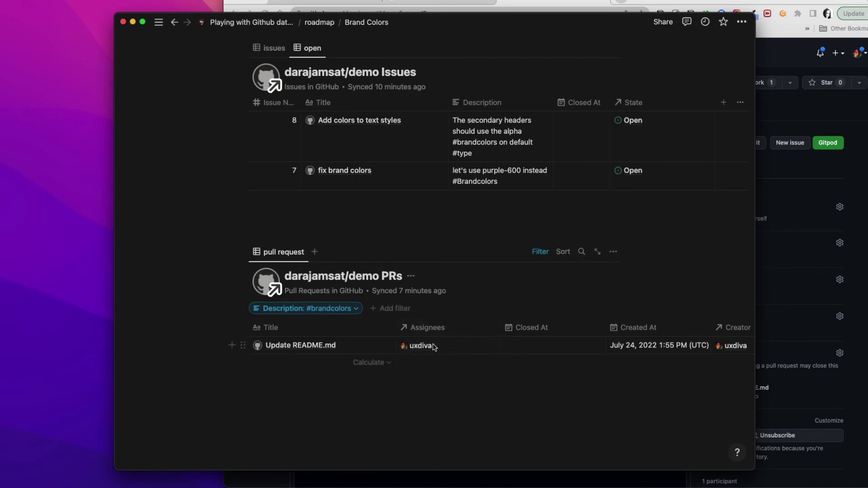
left_click(476, 334)
left_click(467, 398)
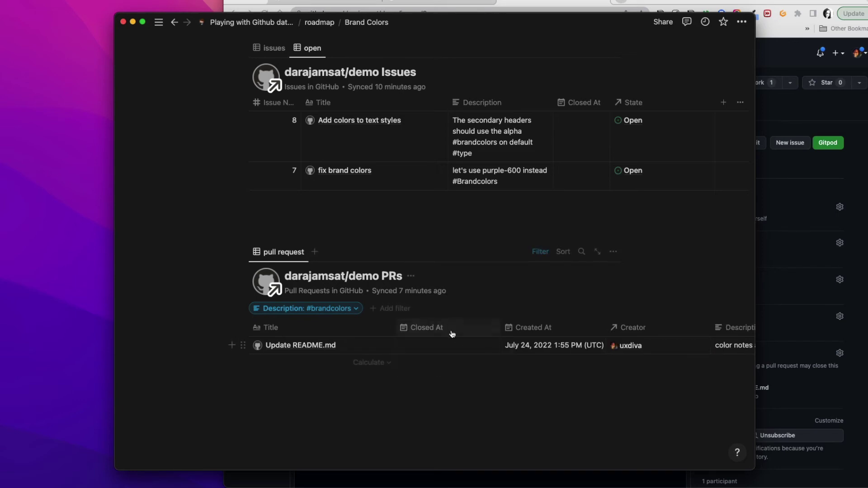
left_click(452, 334)
left_click(451, 398)
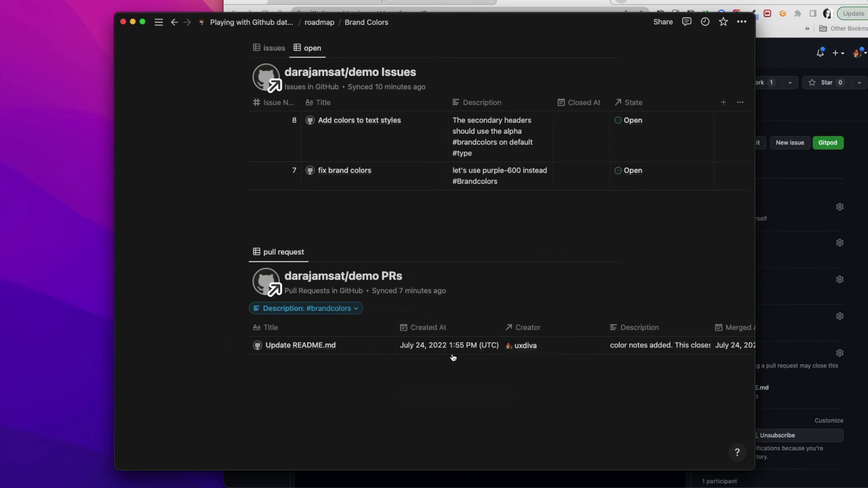
left_click(451, 333)
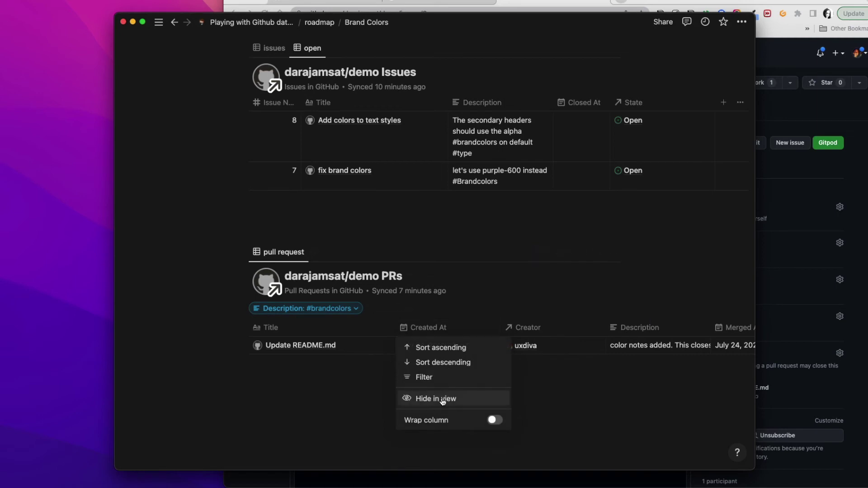
left_click(443, 400)
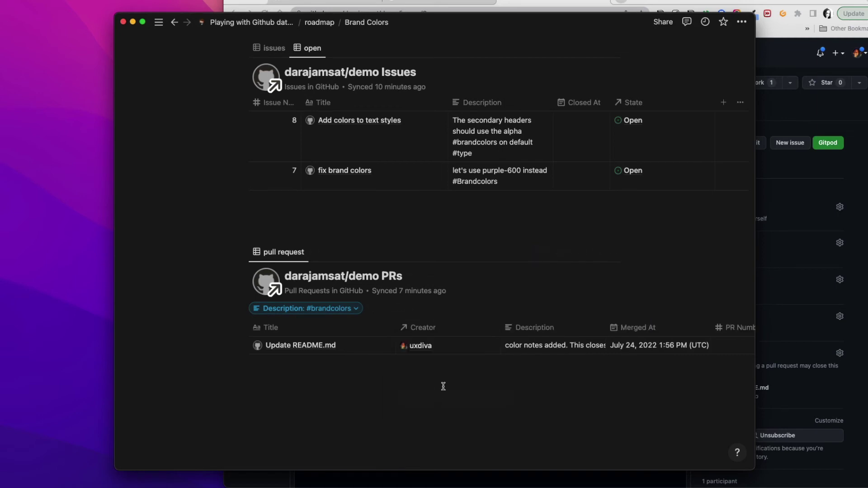
left_click(450, 329)
left_click(442, 398)
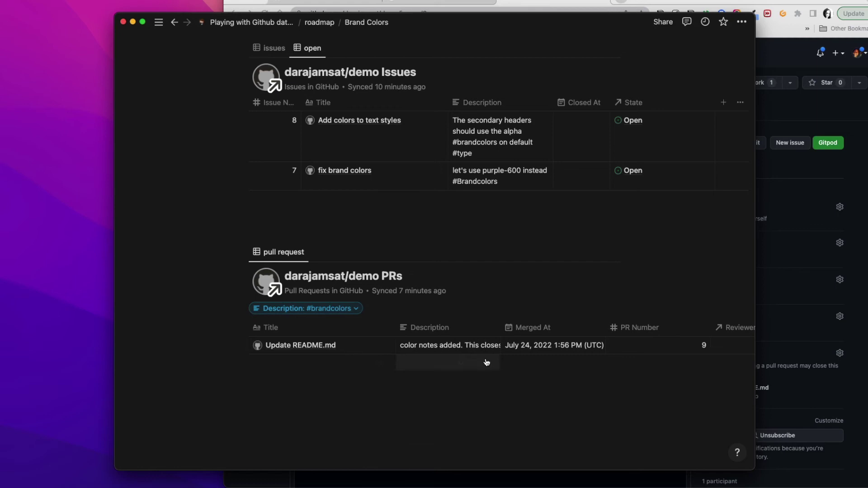
Wrap the Description column and move PR Number to the front.
left_click(480, 333)
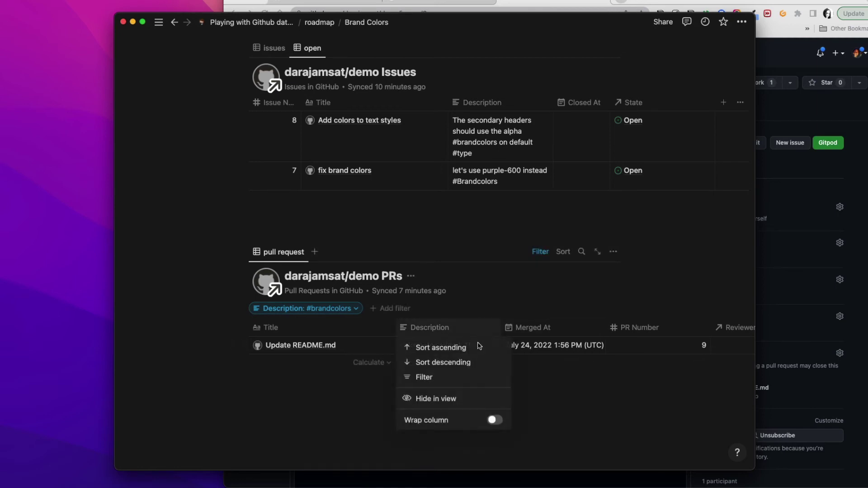
left_click(495, 419)
left_click(562, 333)
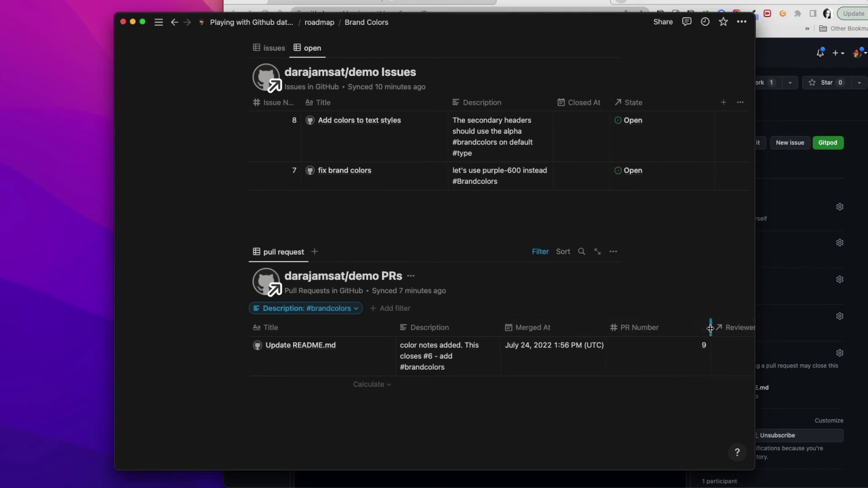
left_click_drag(710, 327, 274, 328)
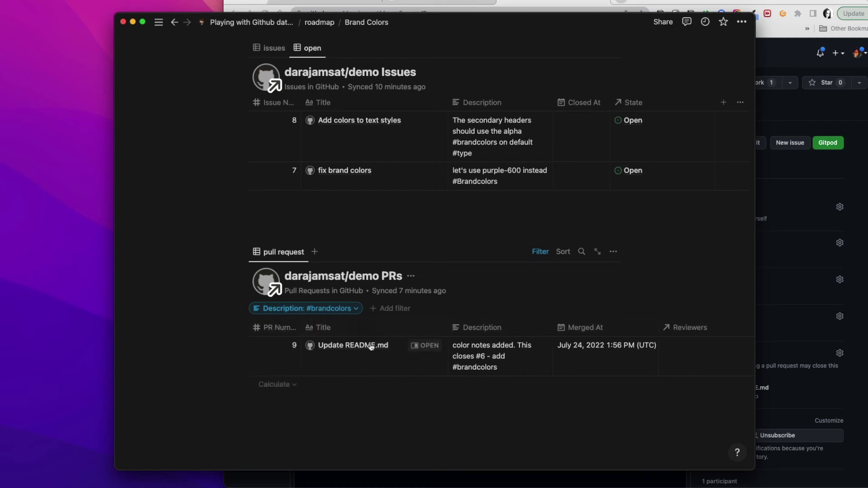
Hide Reviewers and Updated At, and narrow the State column.
left_click(690, 328)
left_click(682, 398)
scroll(672, 377, "right", 5)
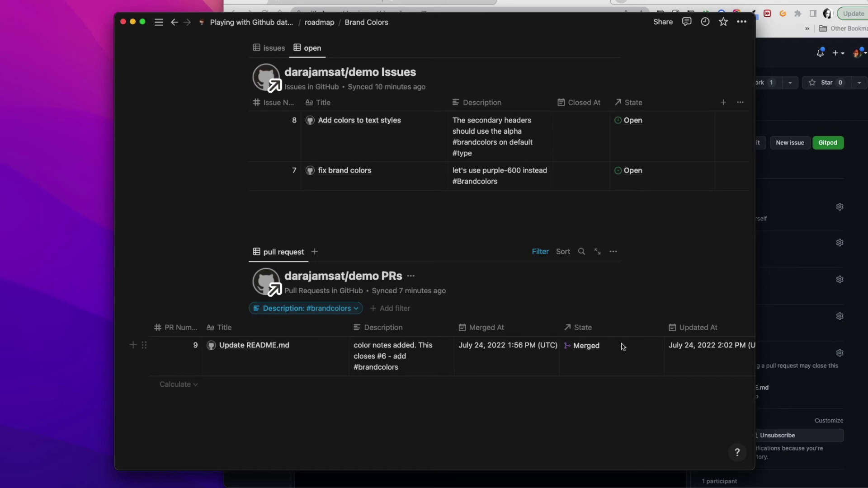
left_click_drag(665, 327, 601, 327)
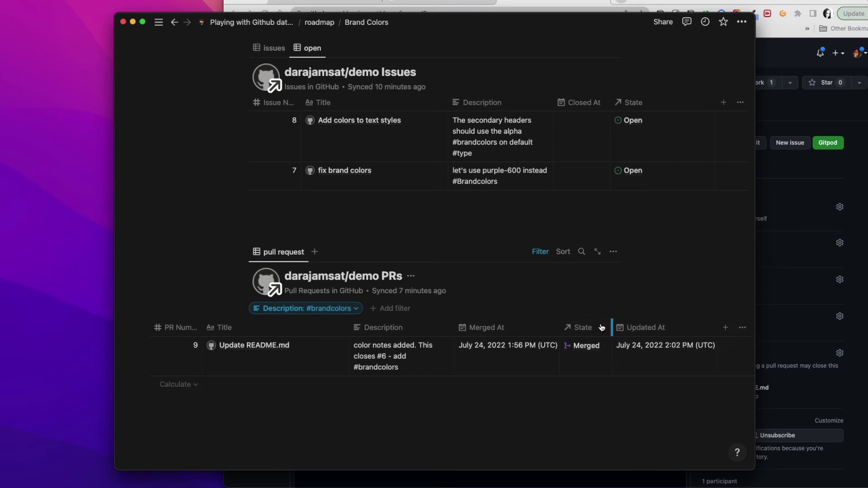
left_click(645, 328)
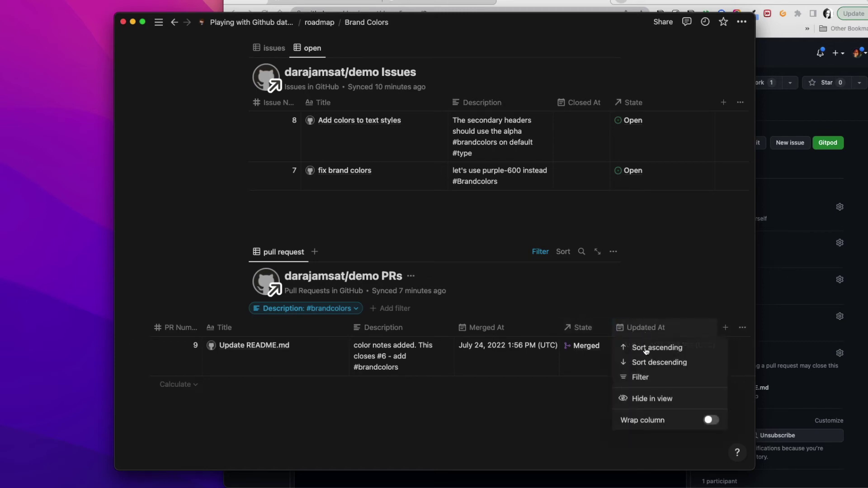
left_click(644, 397)
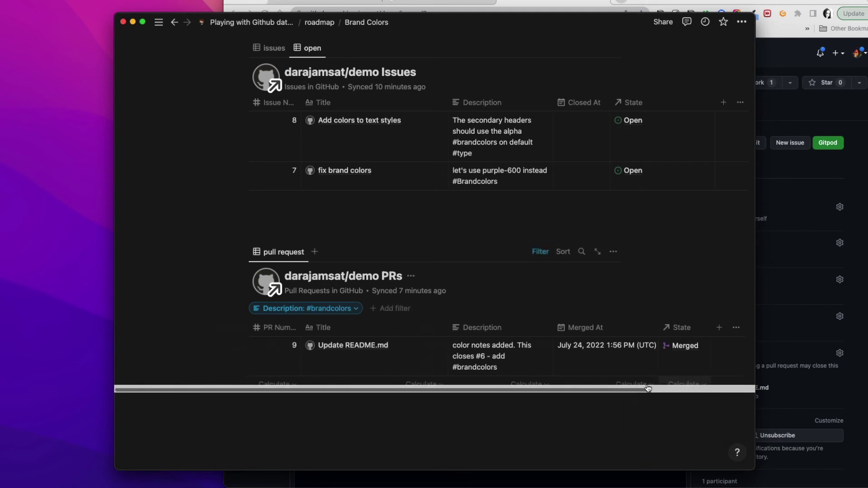
scroll(661, 179, "up", 5)
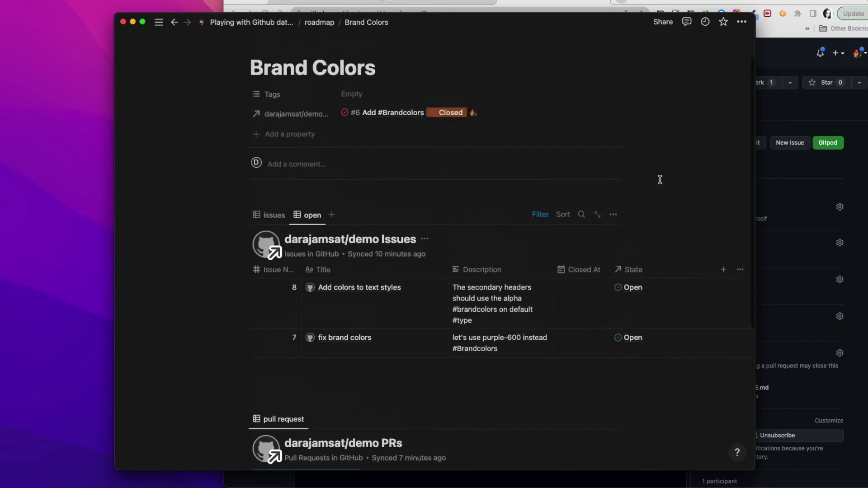
Turn on Full width for the Brand Colors page and review its issues and pull request views.
left_click(741, 22)
left_click(731, 110)
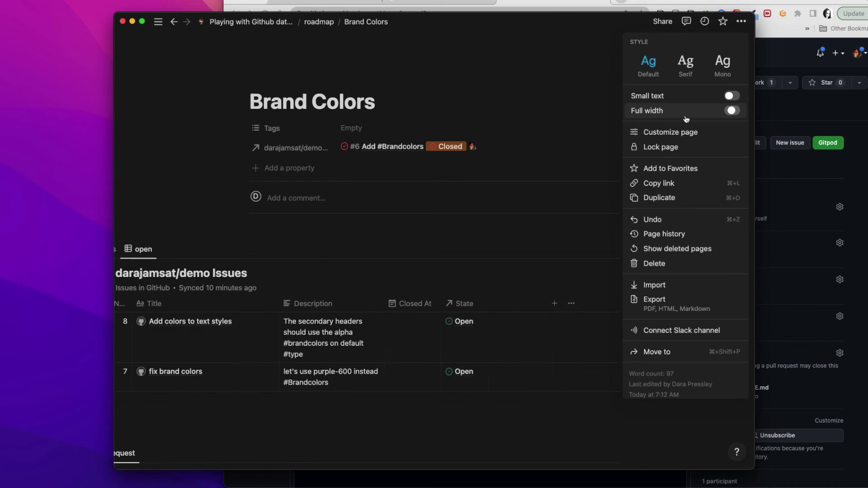
left_click(599, 122)
scroll(599, 122, "down", 10)
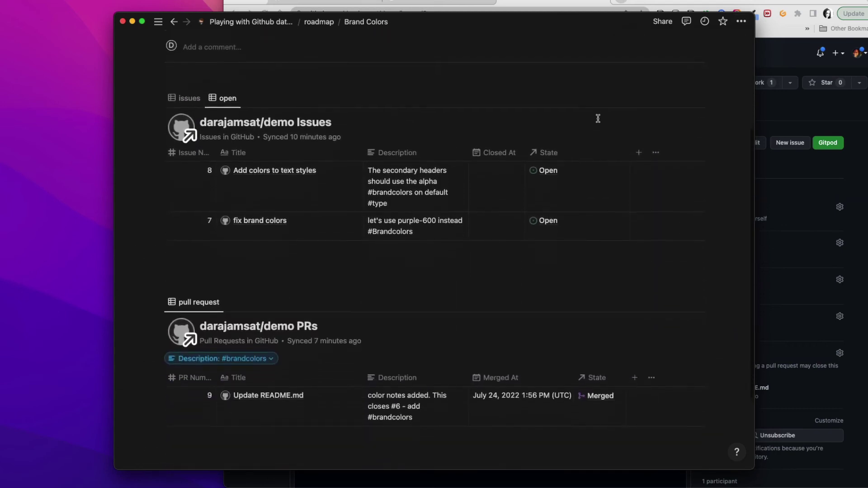
scroll(599, 122, "up", 6)
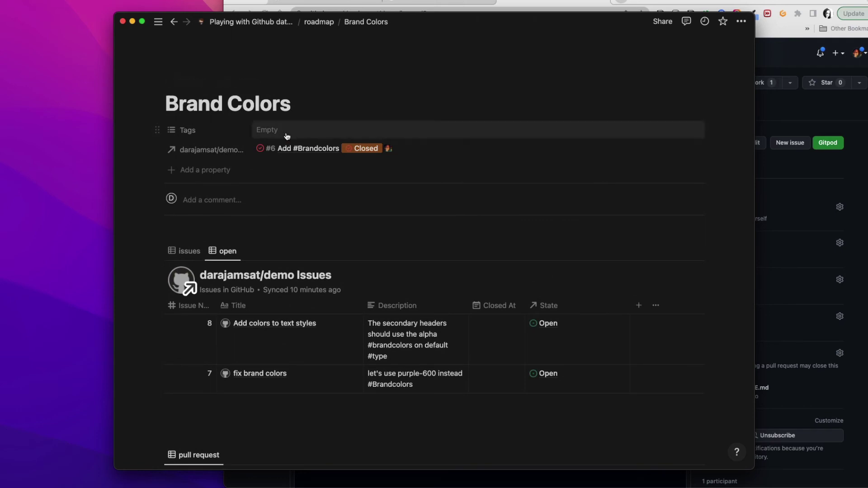
scroll(484, 188, "down", 5)
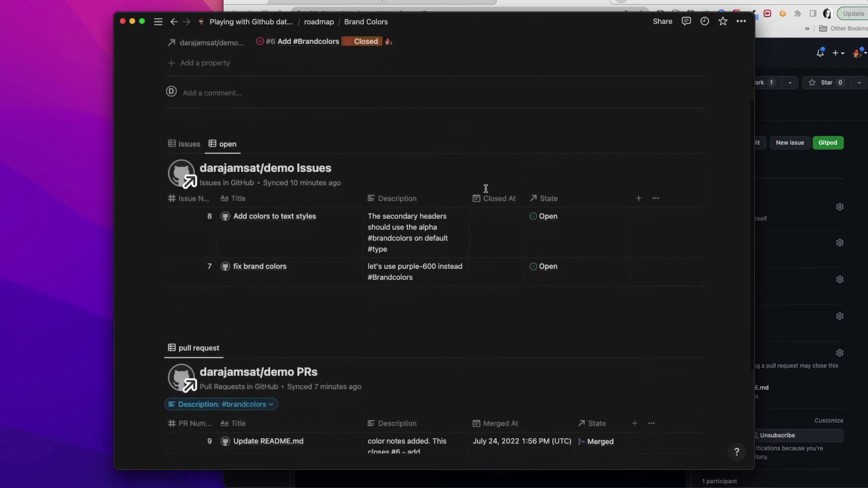
scroll(486, 190, "down", 3)
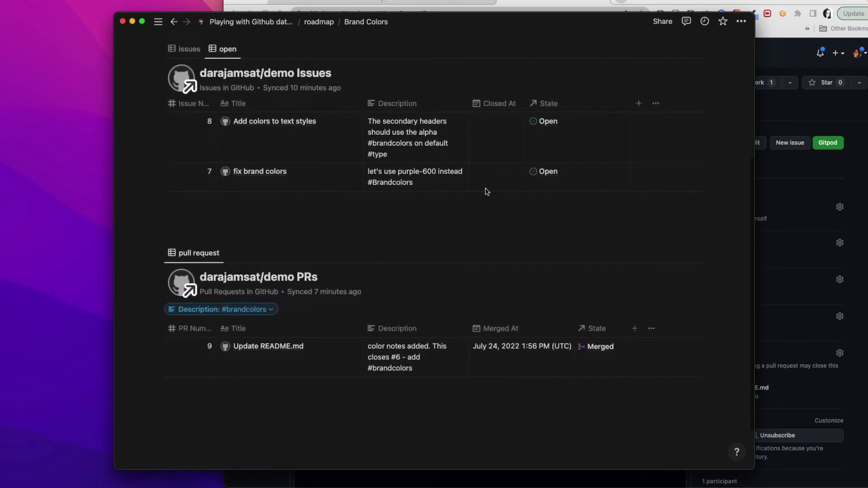
scroll(487, 191, "up", 4)
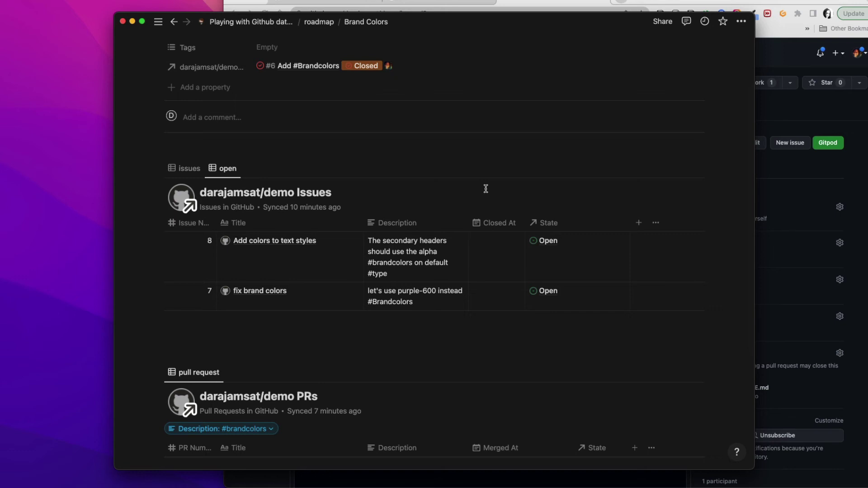
Hide Closed At in the open issues table and look over the Brand Colors page.
left_click(512, 224)
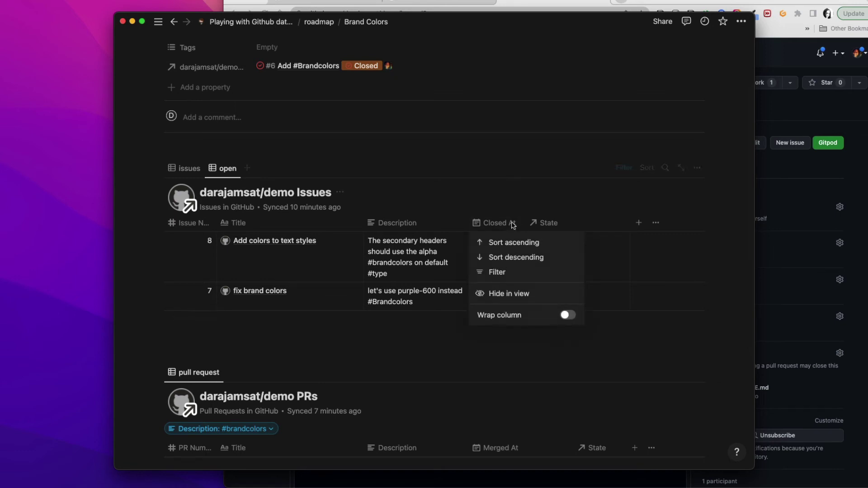
left_click(507, 293)
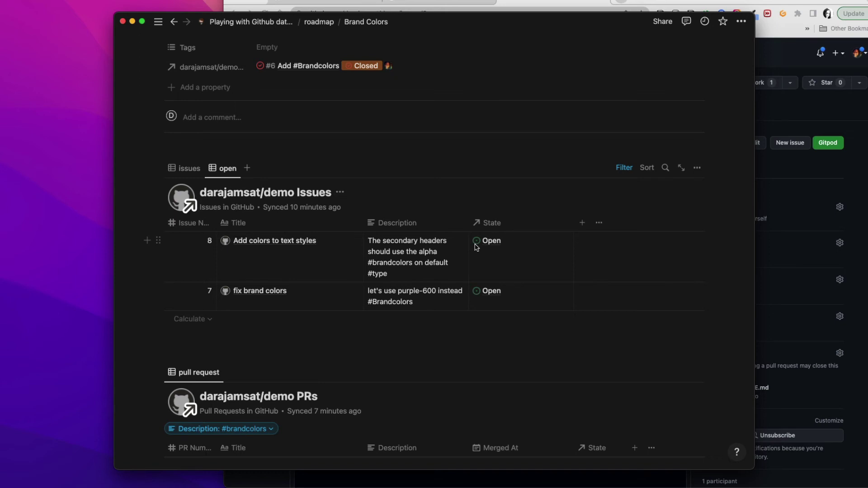
scroll(506, 312, "down", 2)
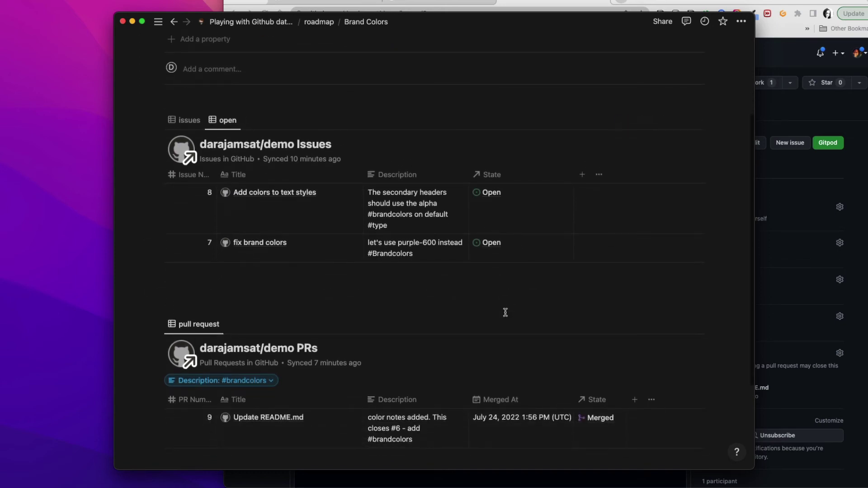
scroll(506, 312, "up", 5)
scroll(502, 307, "down", 5)
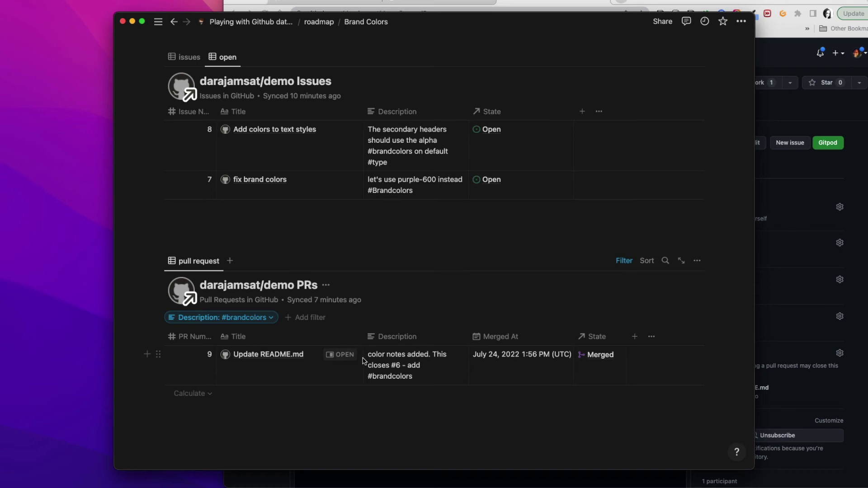
scroll(401, 373, "up", 3)
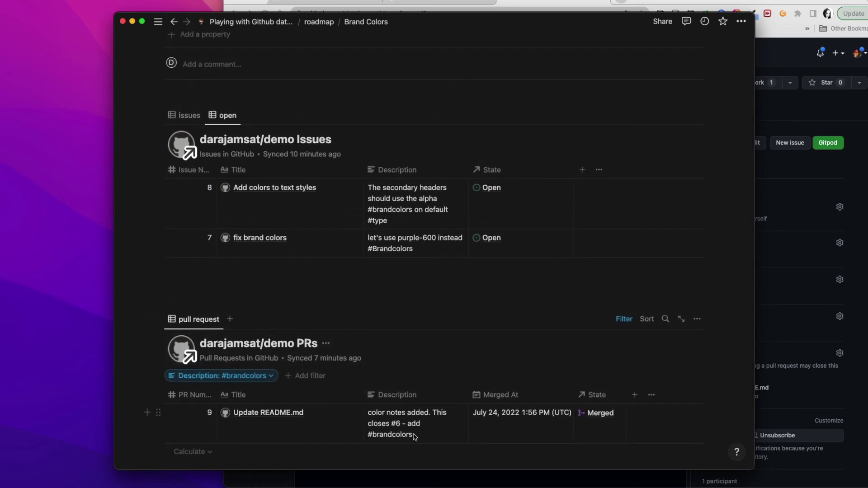
scroll(422, 315, "up", 3)
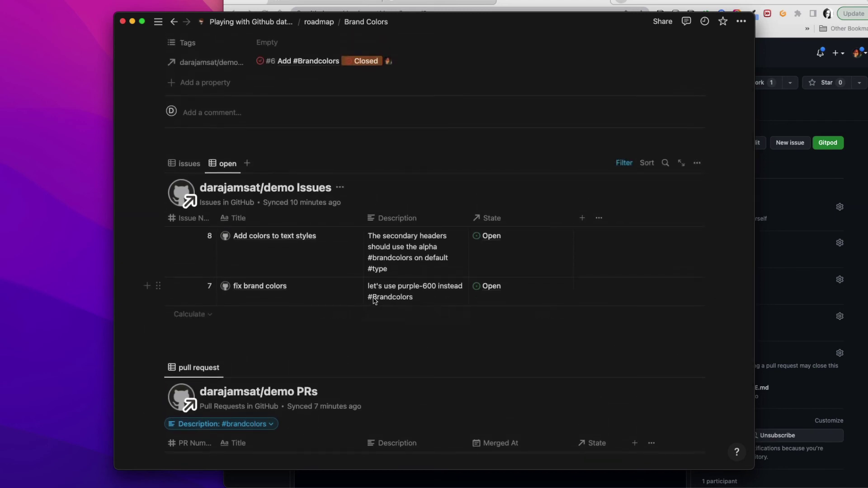
scroll(407, 272, "up", 4)
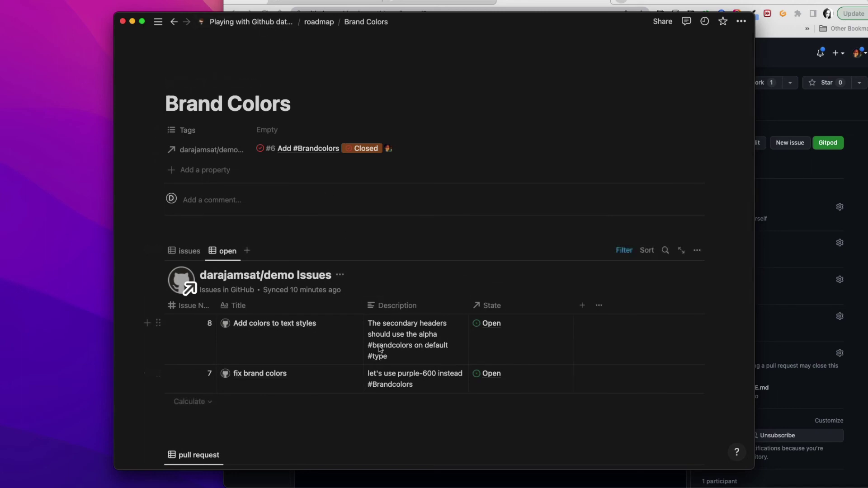
On the Playing with Github databases page, duplicate the Brand Colors roadmap row and rename it Type.
left_click(262, 24)
scroll(324, 282, "down", 3)
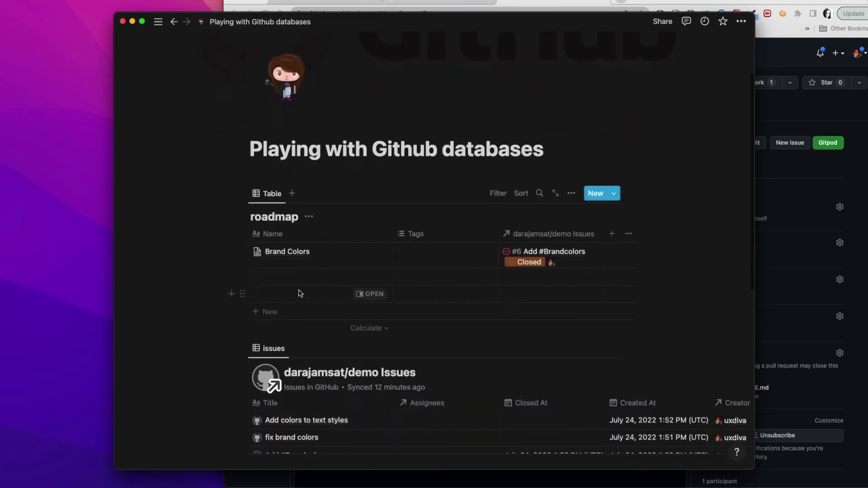
left_click(254, 275)
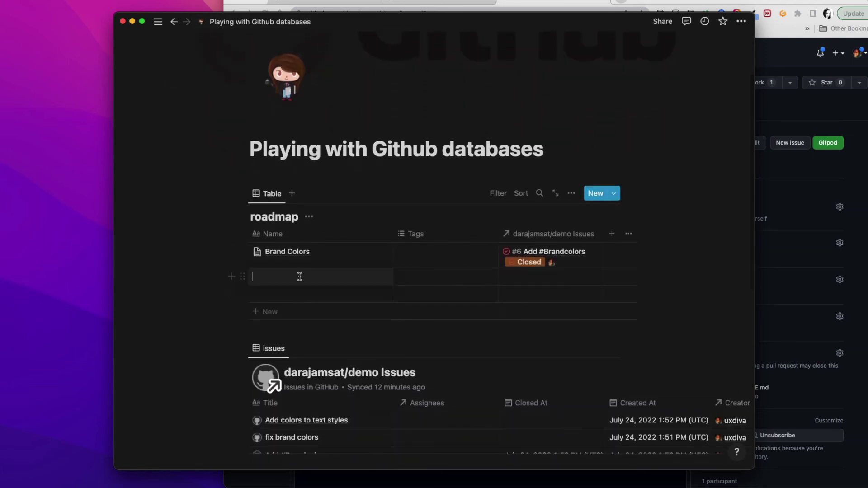
left_click(243, 253)
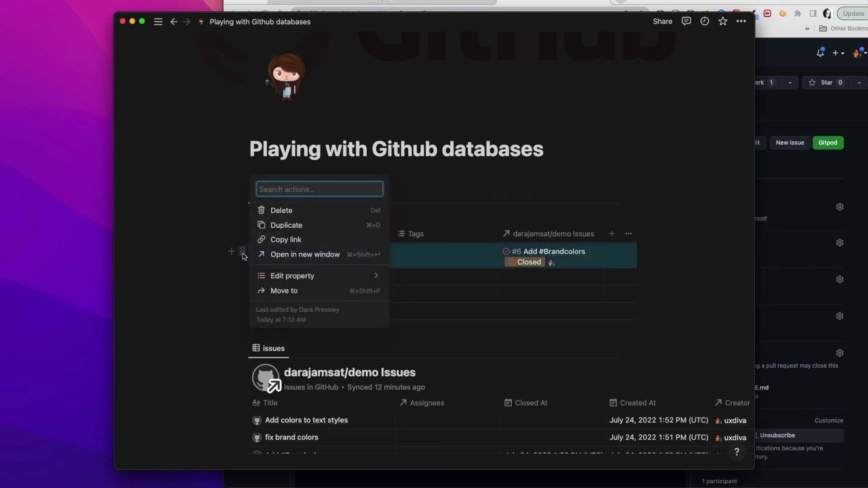
left_click(266, 227)
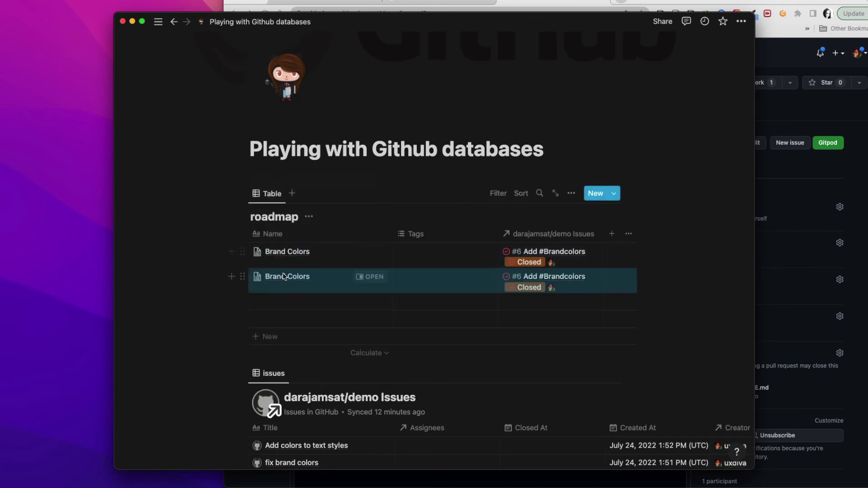
left_click(290, 277)
left_click_drag(297, 276, 250, 276)
type("Ty")
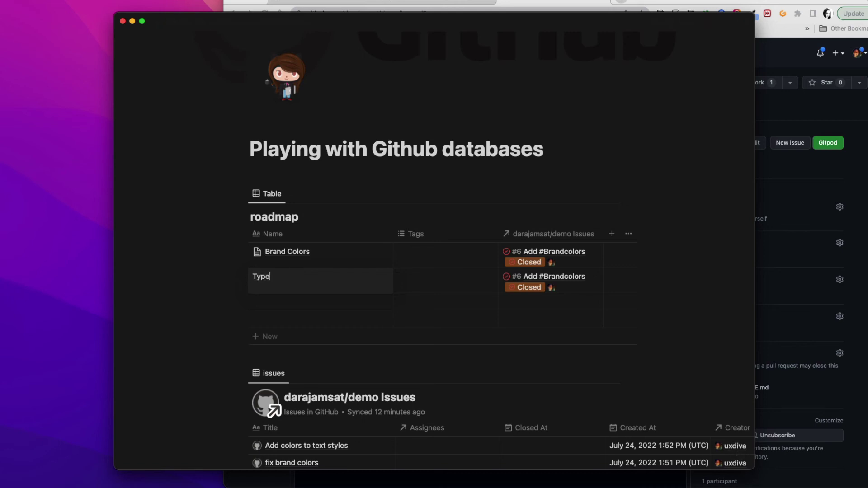
type("pe")
key("Return")
On the Type page, change the issues table's filter rules to #type.
left_click(364, 277)
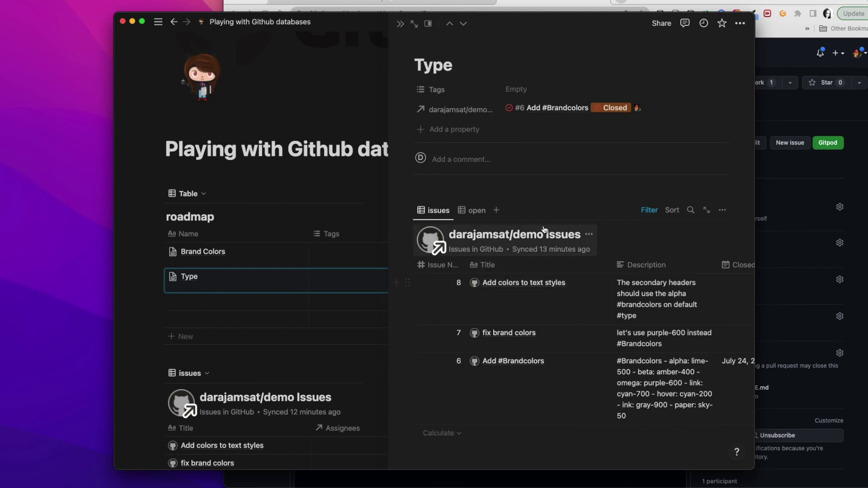
left_click(648, 213)
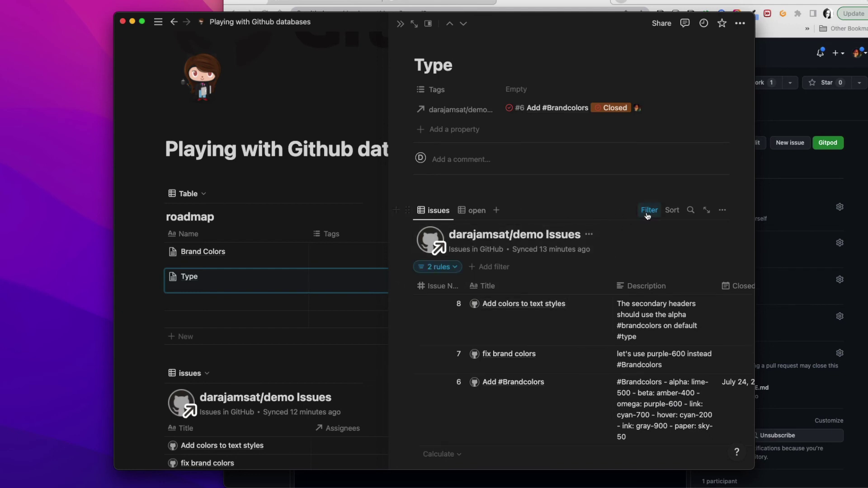
left_click(438, 267)
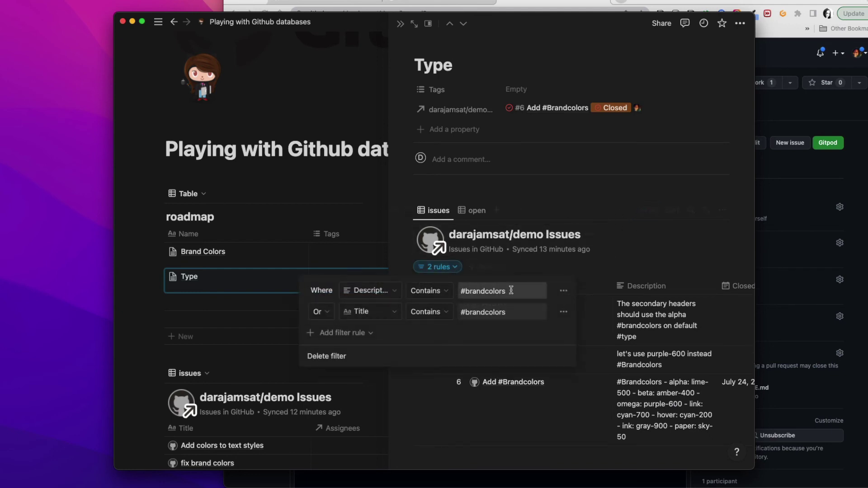
left_click_drag(507, 291, 516, 312)
type("type")
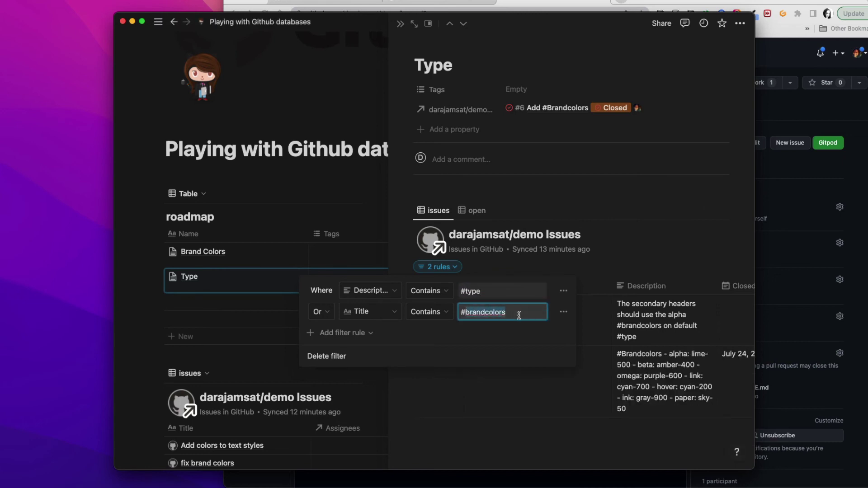
type("type")
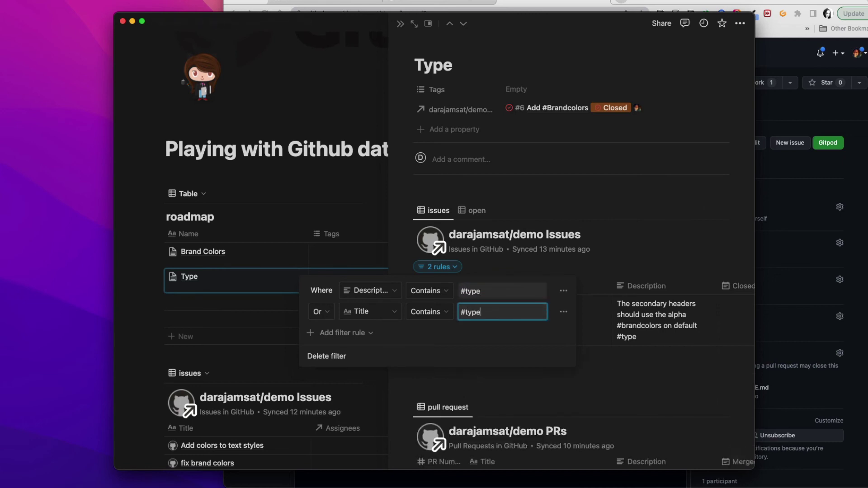
left_click(623, 388)
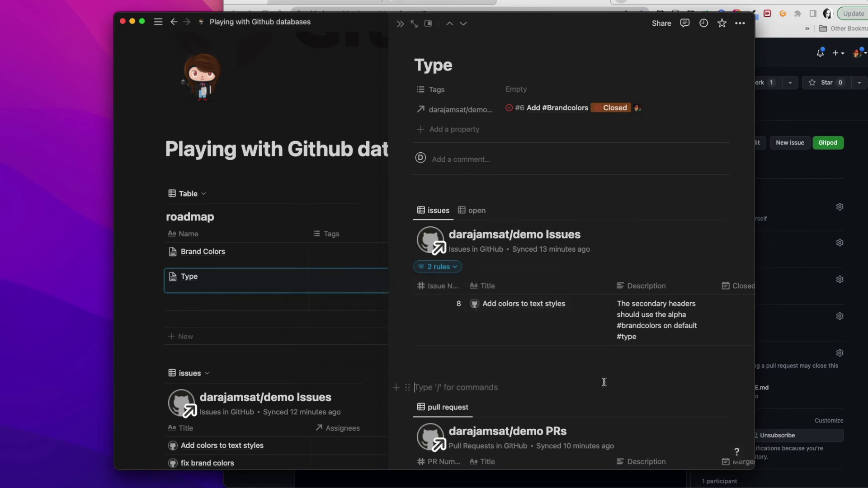
scroll(603, 381, "down", 5)
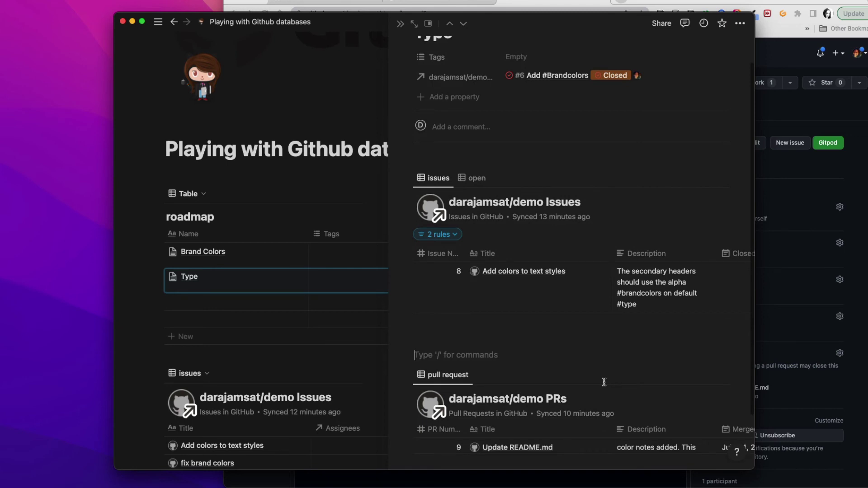
Change the pull request table's Description filter value from #brandcolors to #type.
mouse_move(446, 367)
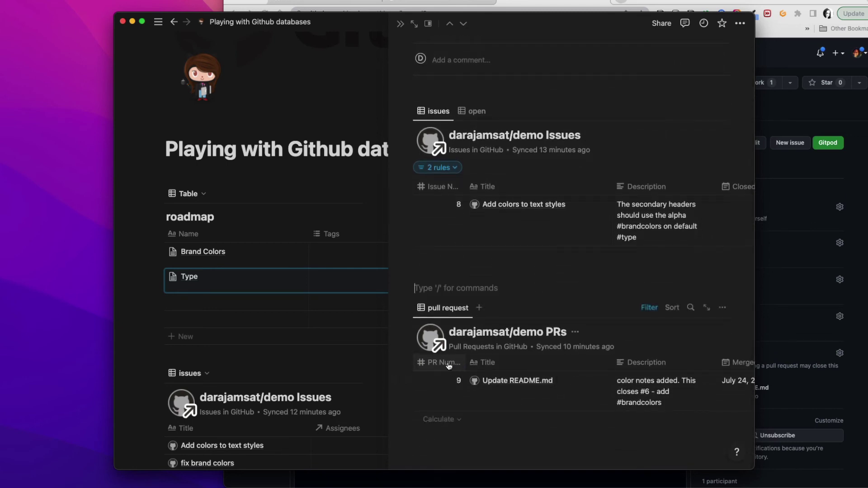
left_click(652, 312)
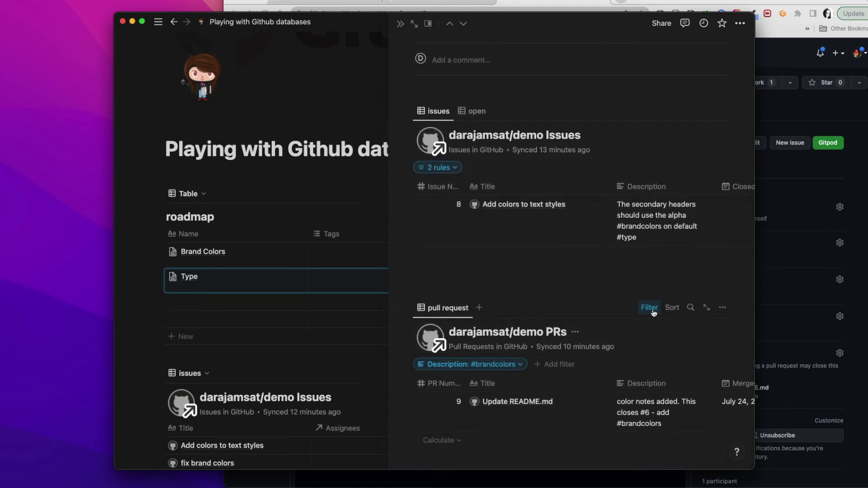
left_click(515, 365)
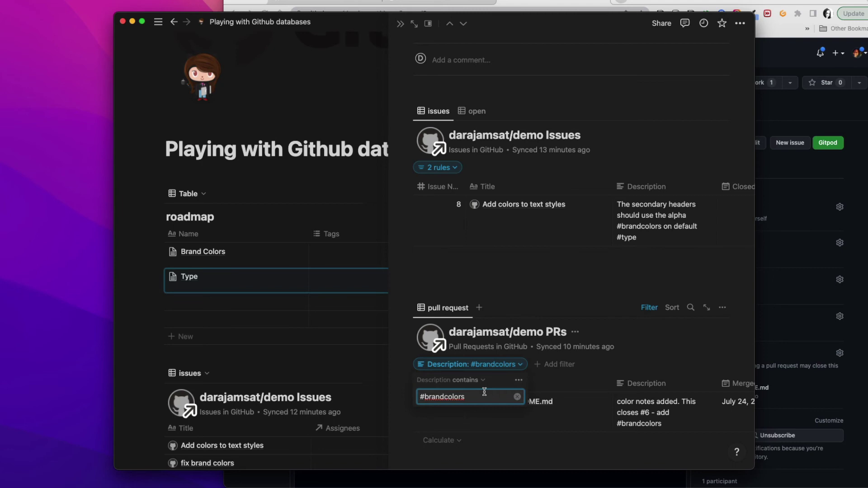
left_click(410, 392)
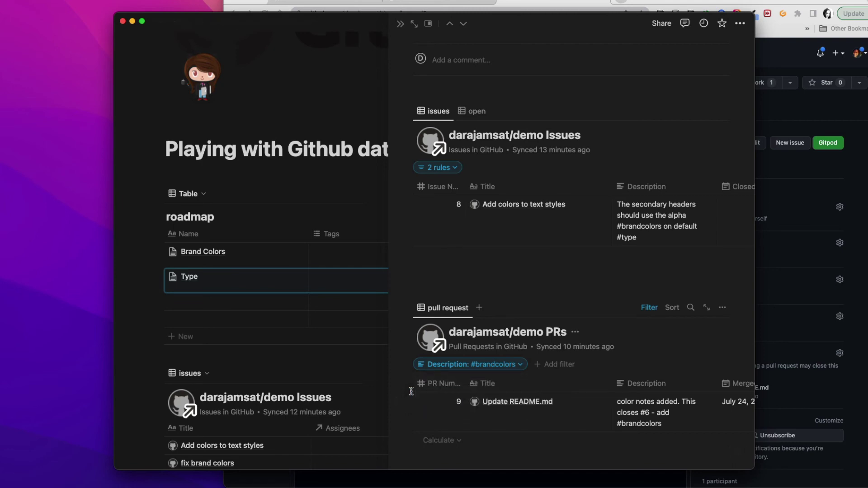
left_click(479, 364)
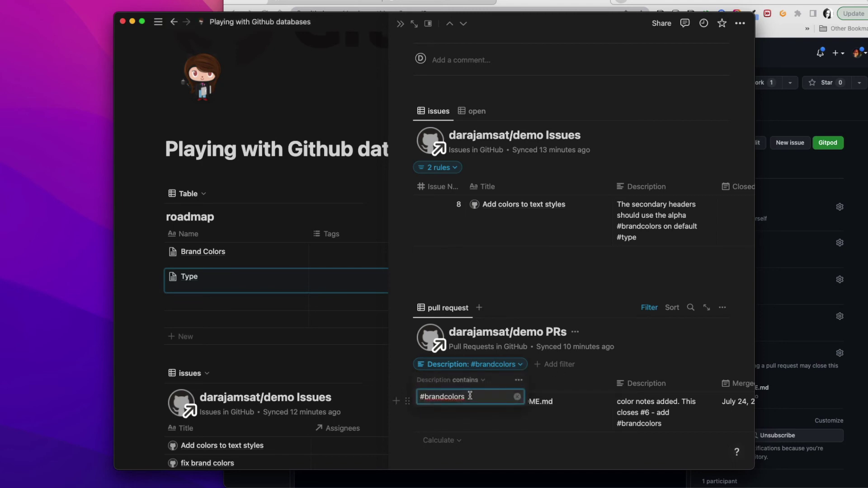
double_click(429, 397)
type("type")
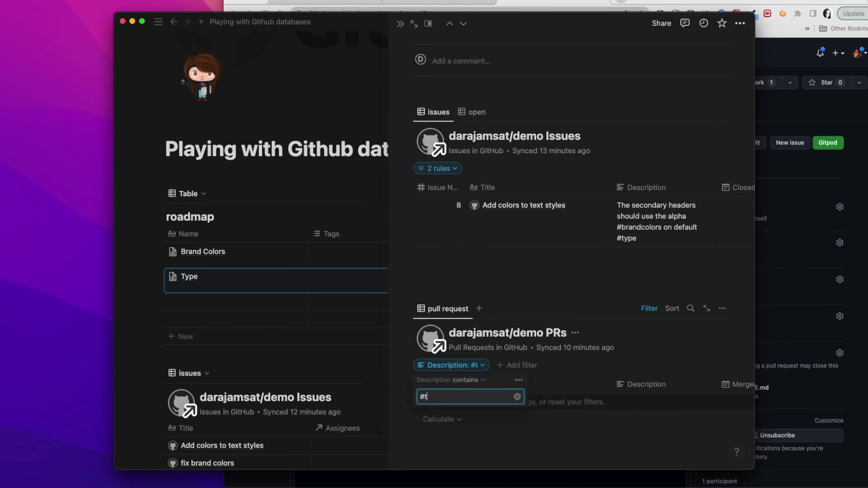
left_click(531, 285)
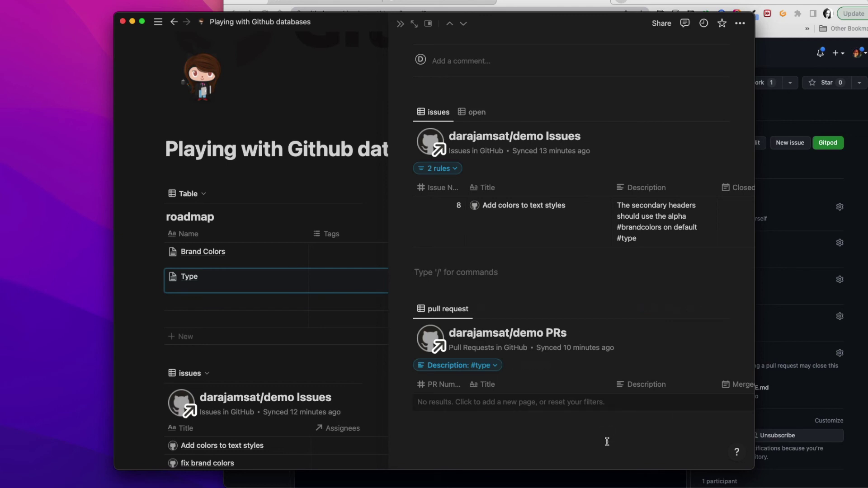
scroll(554, 312, "up", 4)
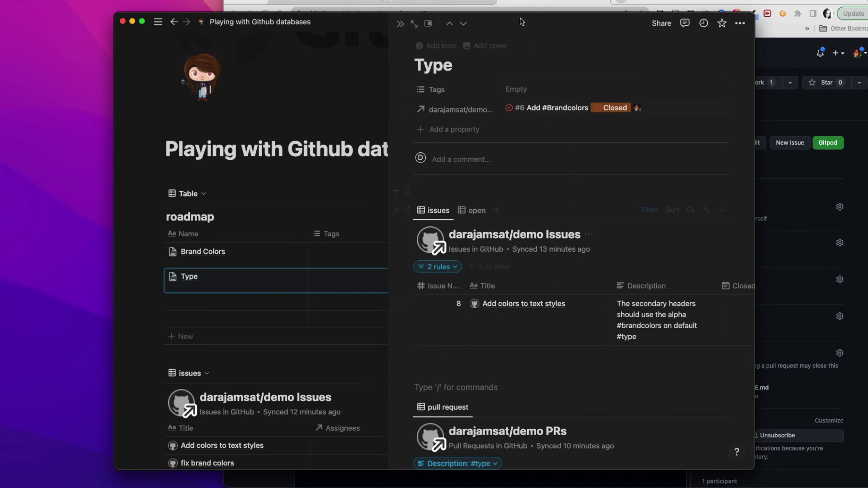
left_click(458, 189)
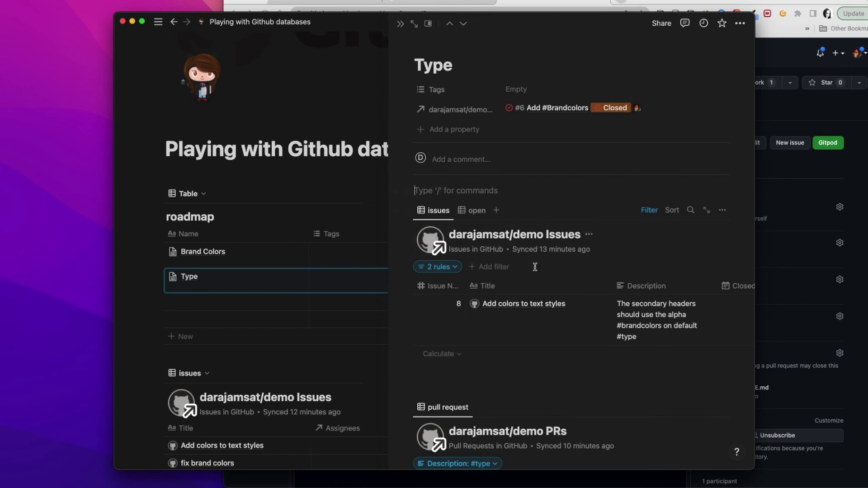
scroll(536, 253, "down", 5)
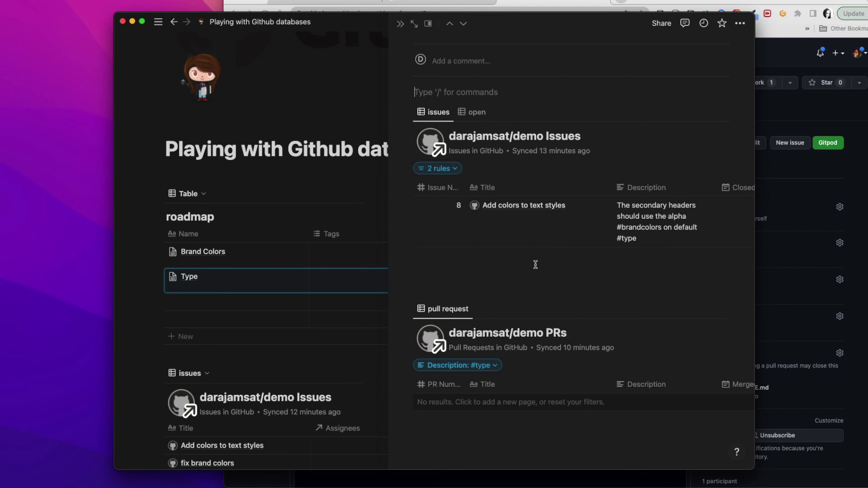
Start a new issue in the GitHub repository titled 'Add type faces'.
left_click(779, 167)
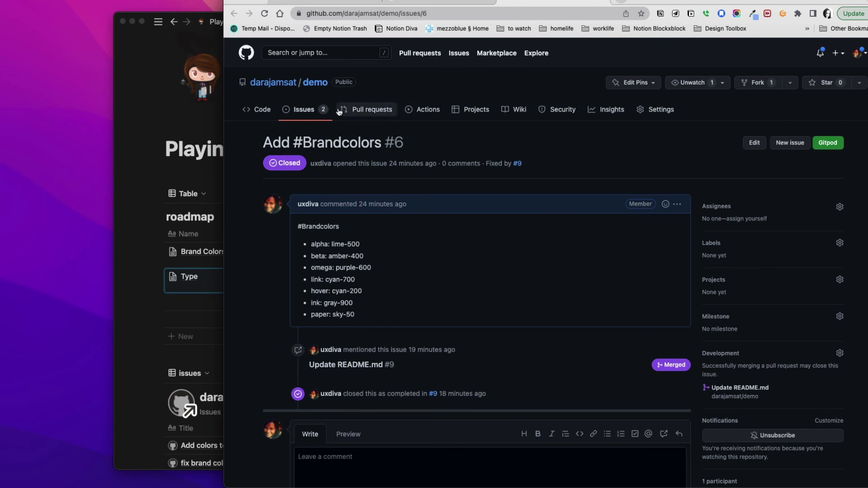
left_click(302, 110)
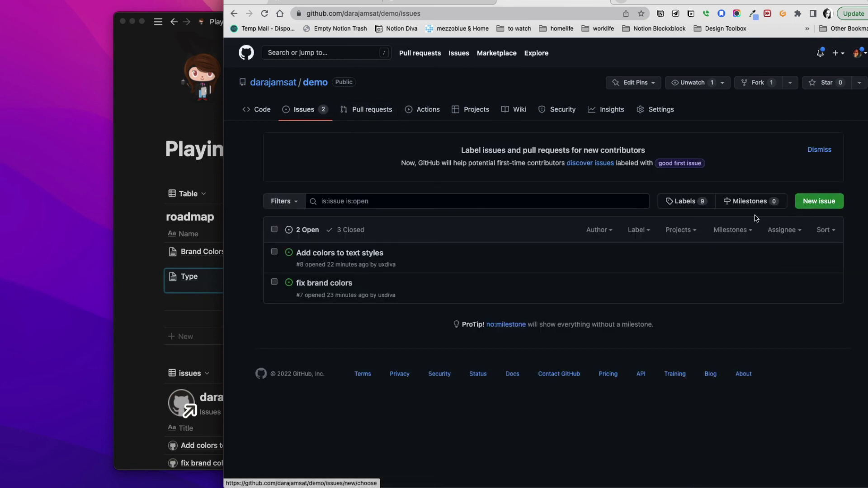
left_click(818, 201)
type("Add type faces")
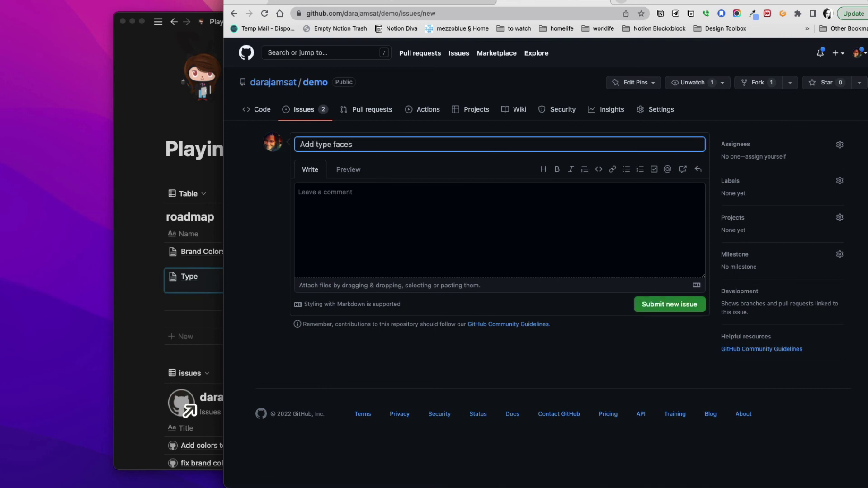
left_click(574, 240)
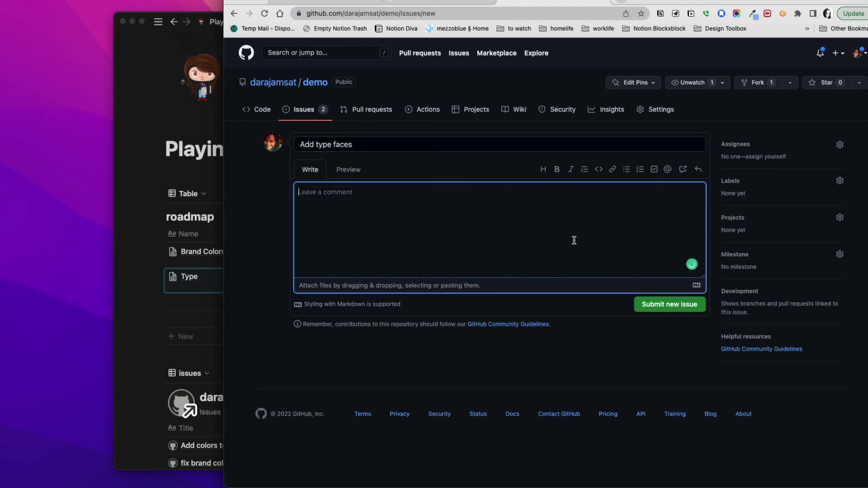
Describe the #type needs (h1 through h4, paragraph, link states) and submit the issue.
type("#typ")
type("e should include ")
type("h1 ")
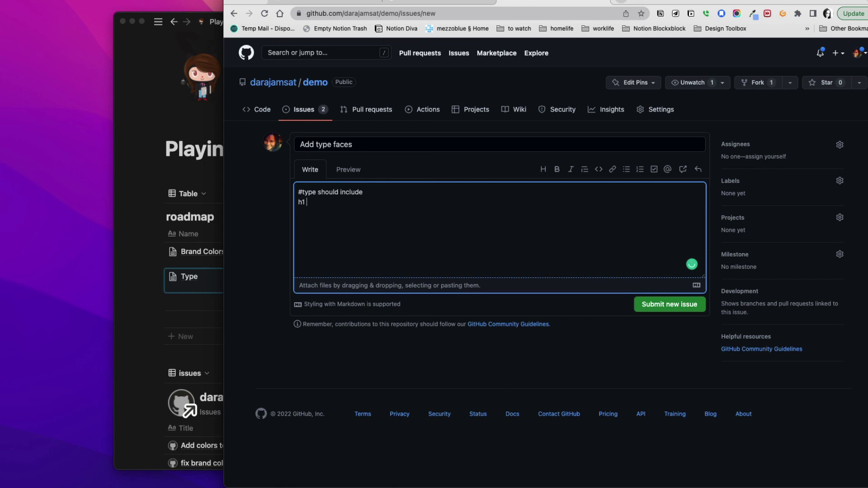
type("through h4")
key("Return")
type("paragraph")
key("Return")
type("link")
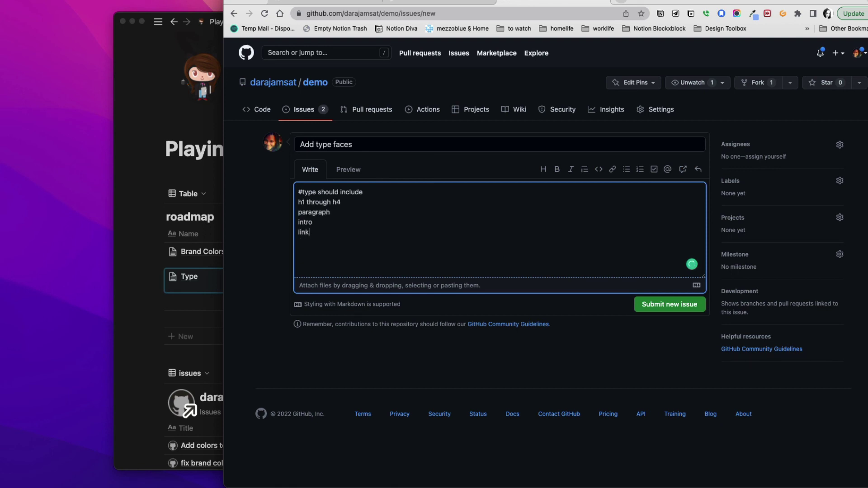
type(" -- with the different states")
left_click(663, 306)
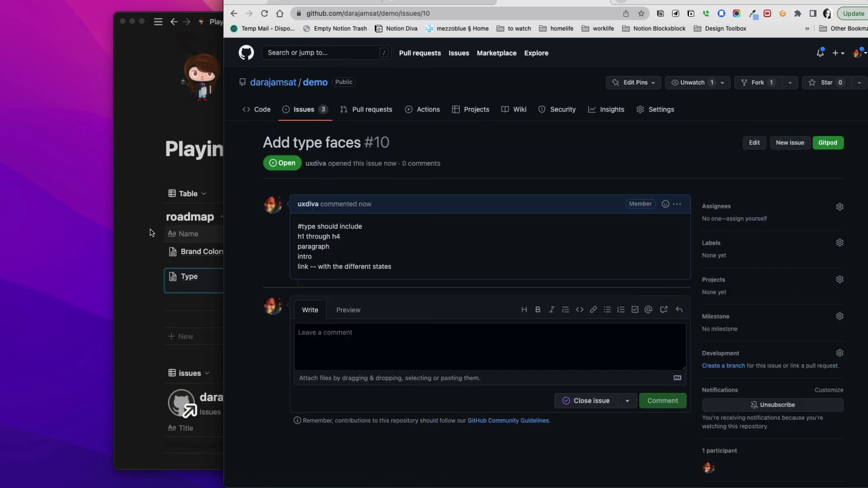
left_click(163, 240)
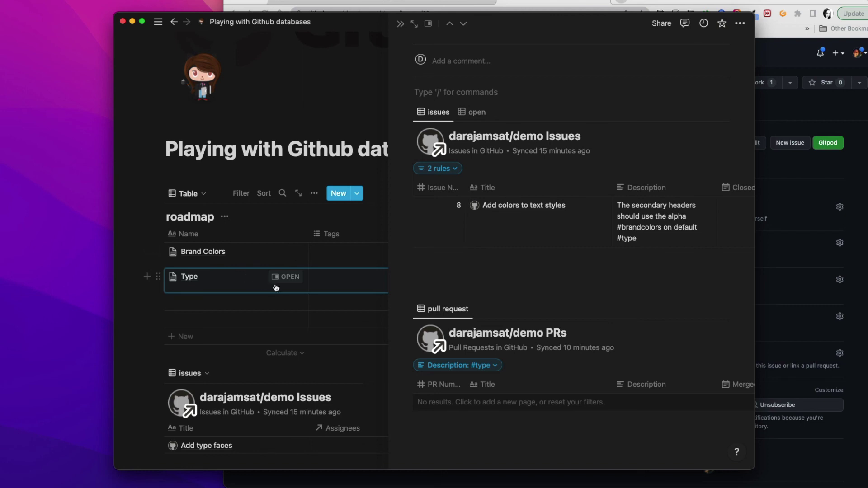
Open Type as a full page and check the issues table's source and title options.
left_click(414, 24)
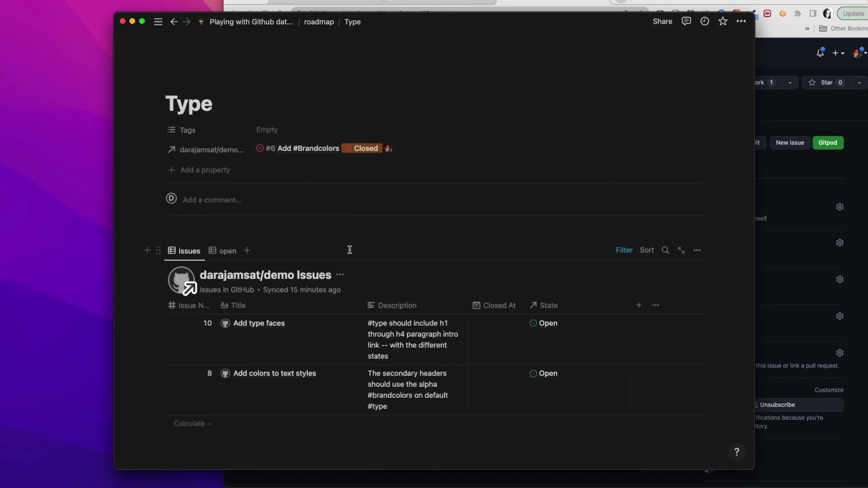
left_click(696, 251)
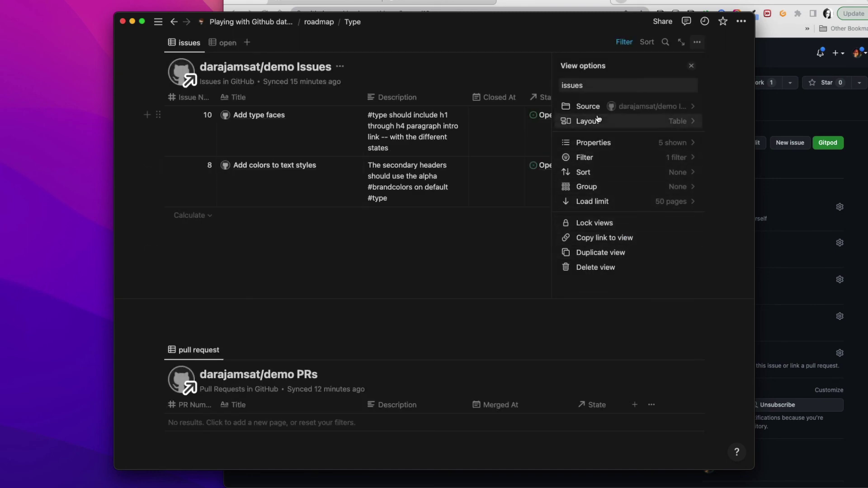
left_click(611, 108)
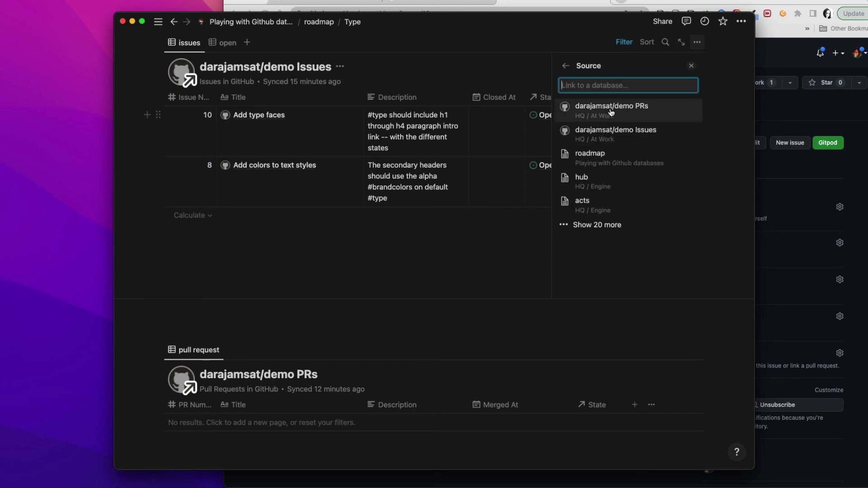
left_click(564, 66)
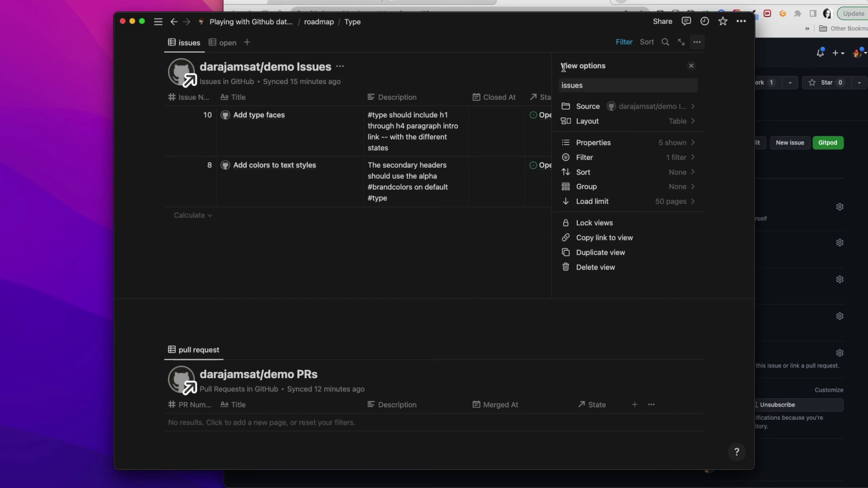
left_click(340, 67)
left_click(341, 67)
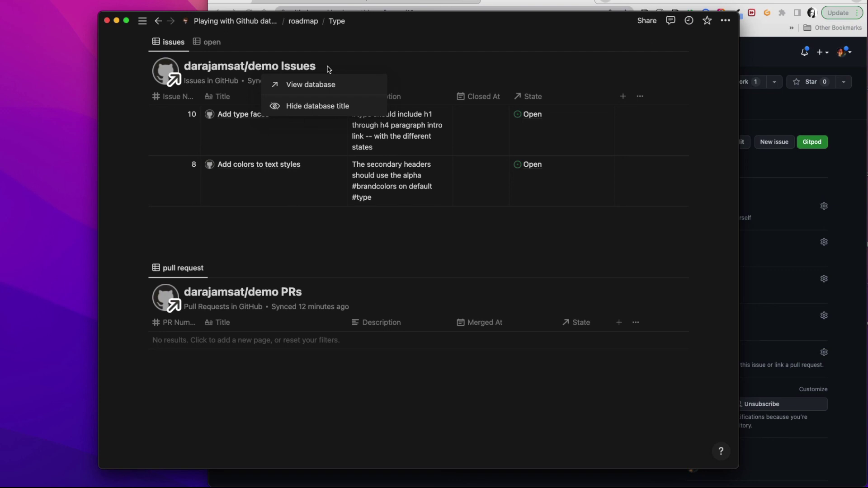
left_click(328, 70)
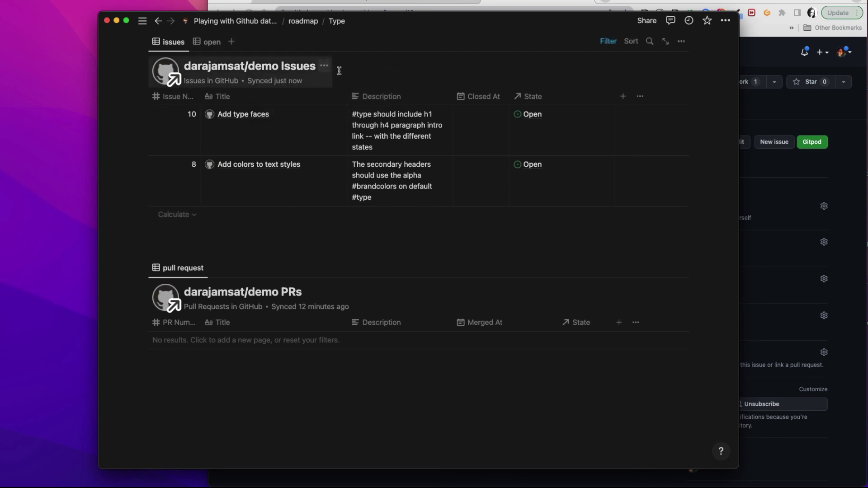
scroll(339, 70, "up", 5)
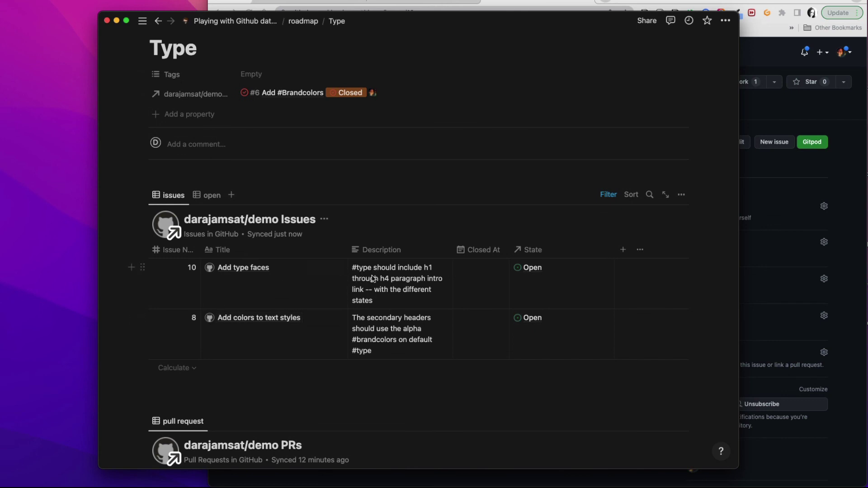
scroll(351, 357, "up", 2)
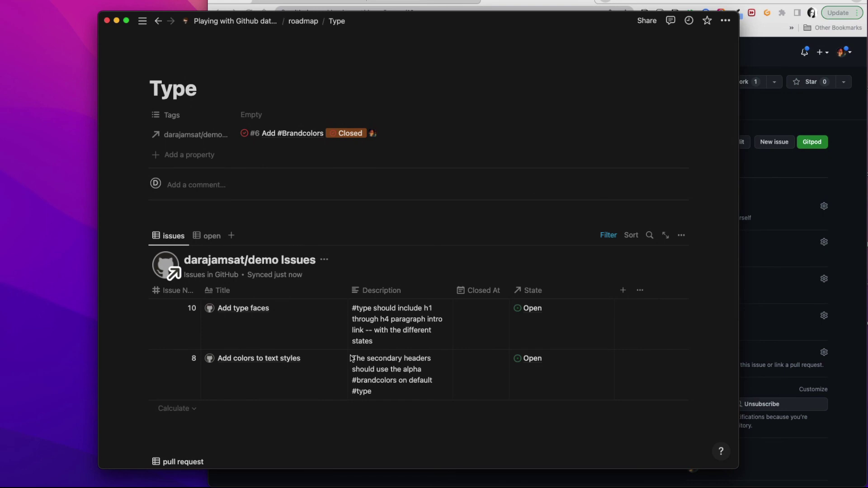